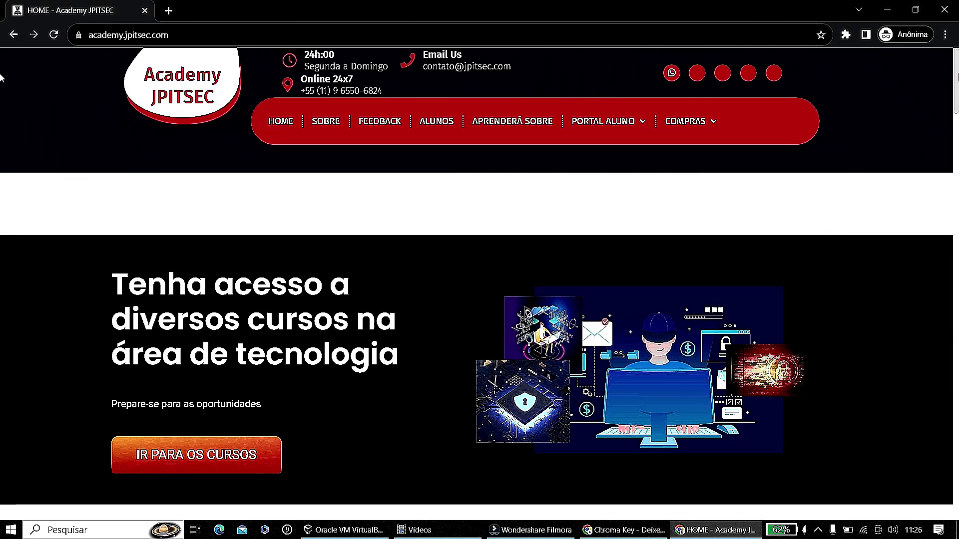
# - Look through the Academy JPITSEC home page in full screen, down past the NOSSOS CURSOS course cards
pyautogui.scroll(-2, 1, 75)
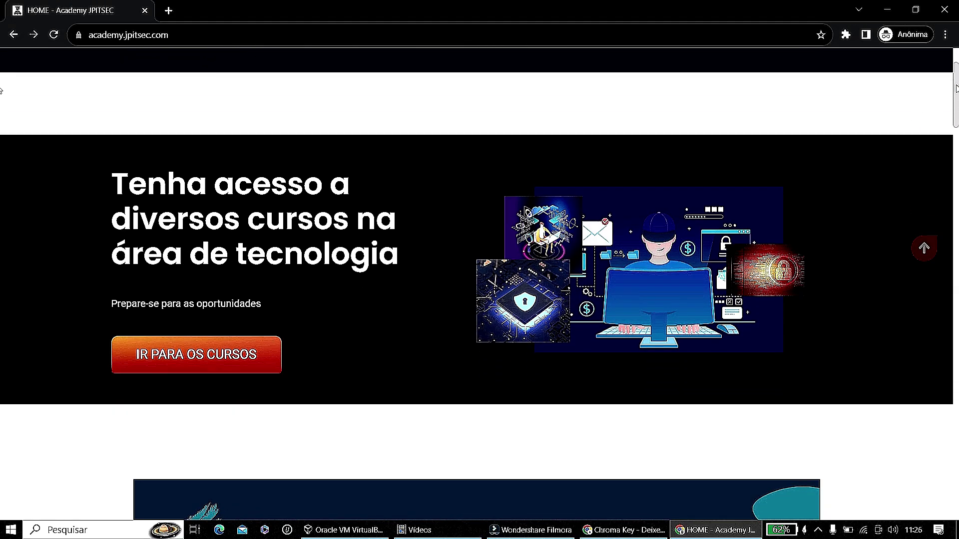
pyautogui.press('F11')
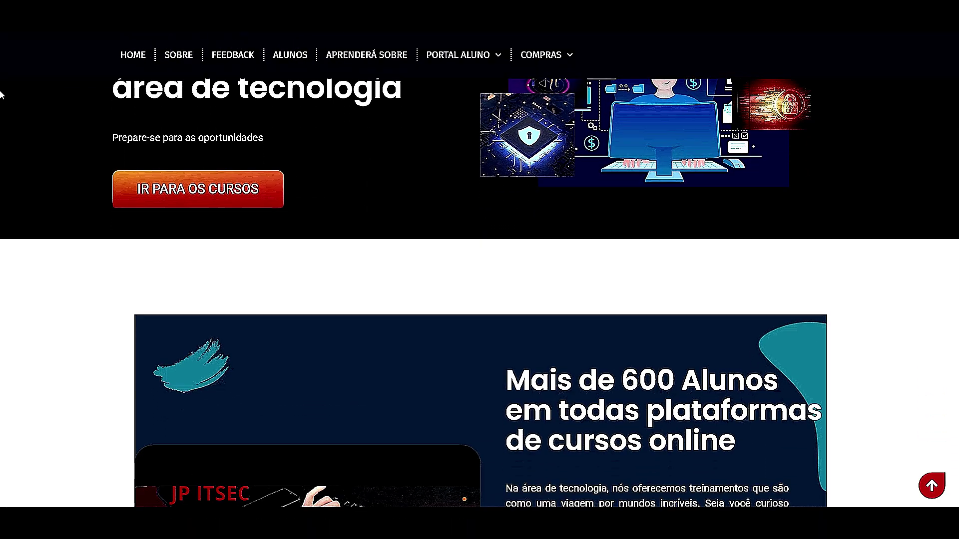
pyautogui.scroll(-2, 1, 105)
pyautogui.scroll(-3, 1, 109)
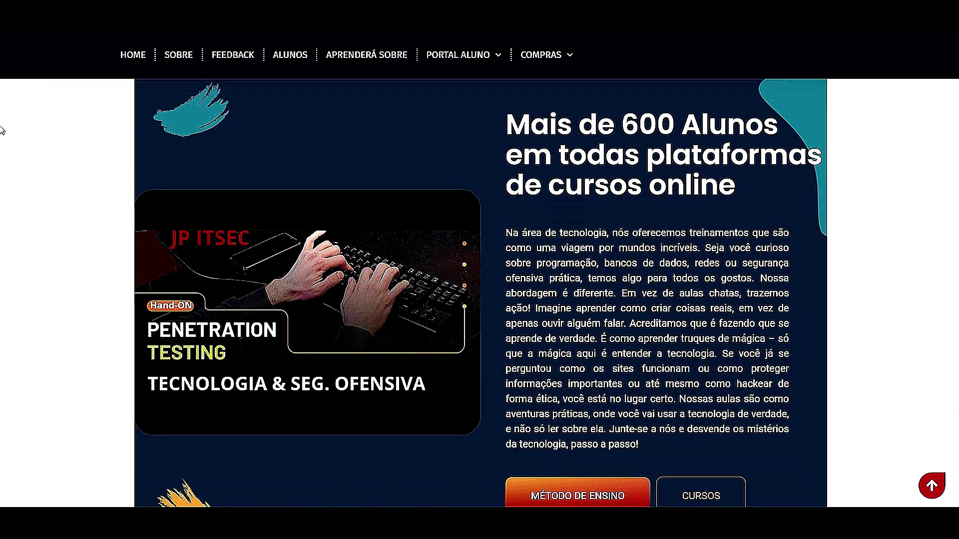
pyautogui.scroll(-1, 1, 132)
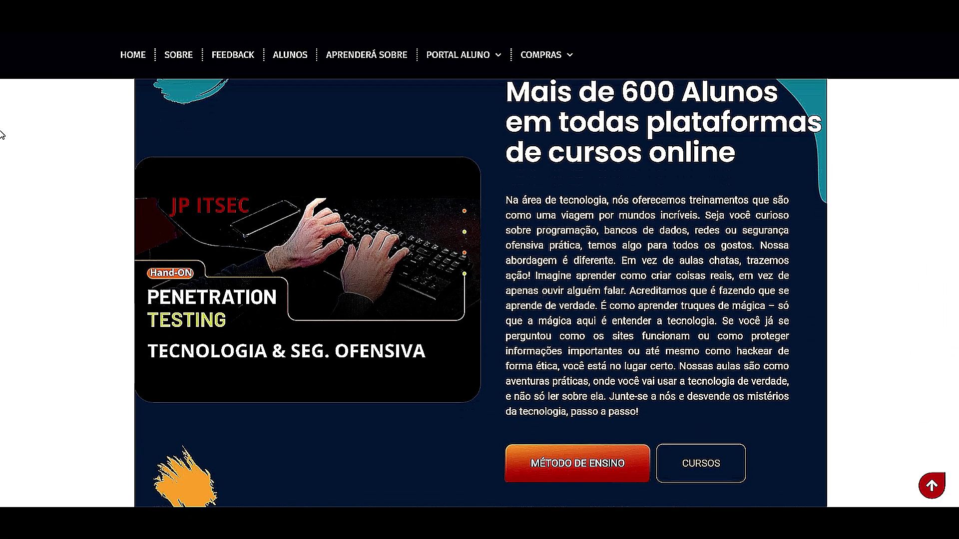
pyautogui.scroll(-10, 1, 134)
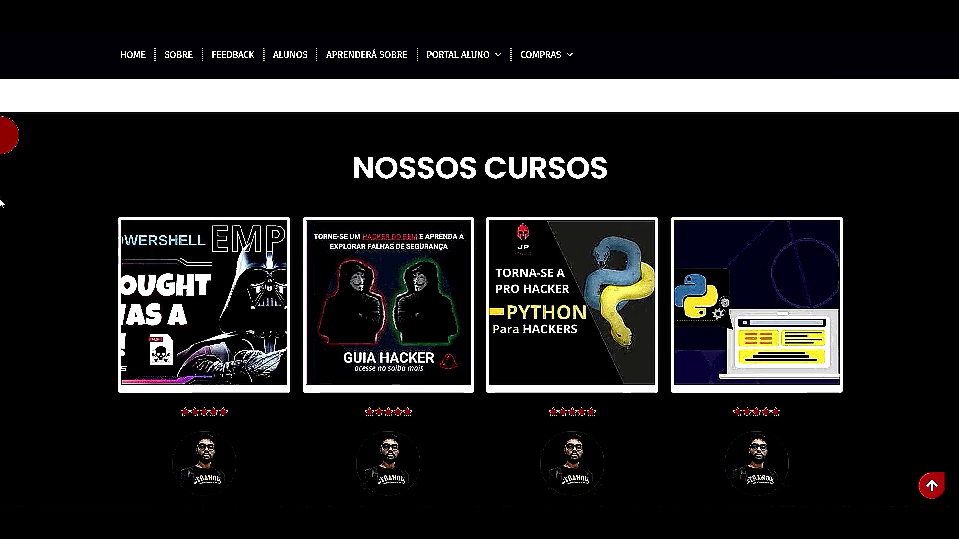
pyautogui.scroll(-1, 1, 203)
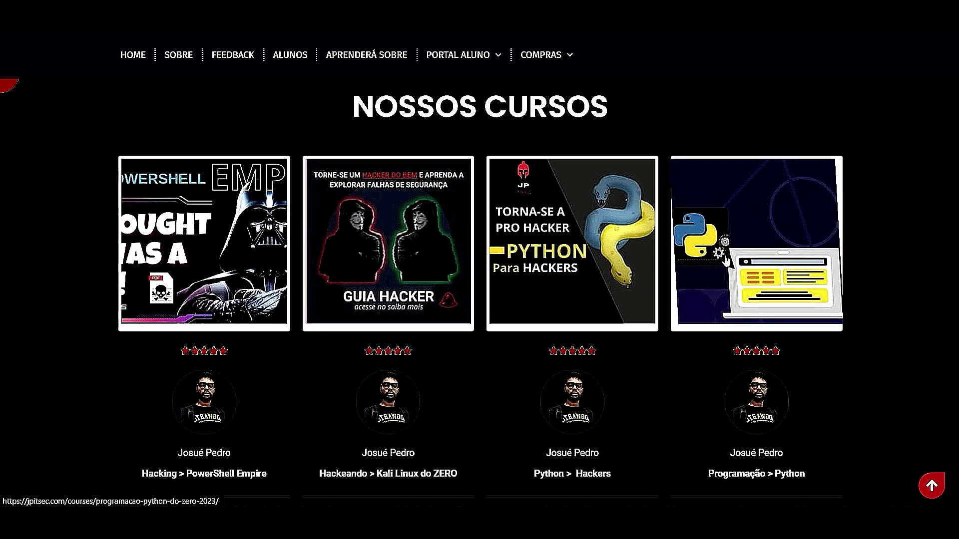
pyautogui.scroll(-2, 704, 270)
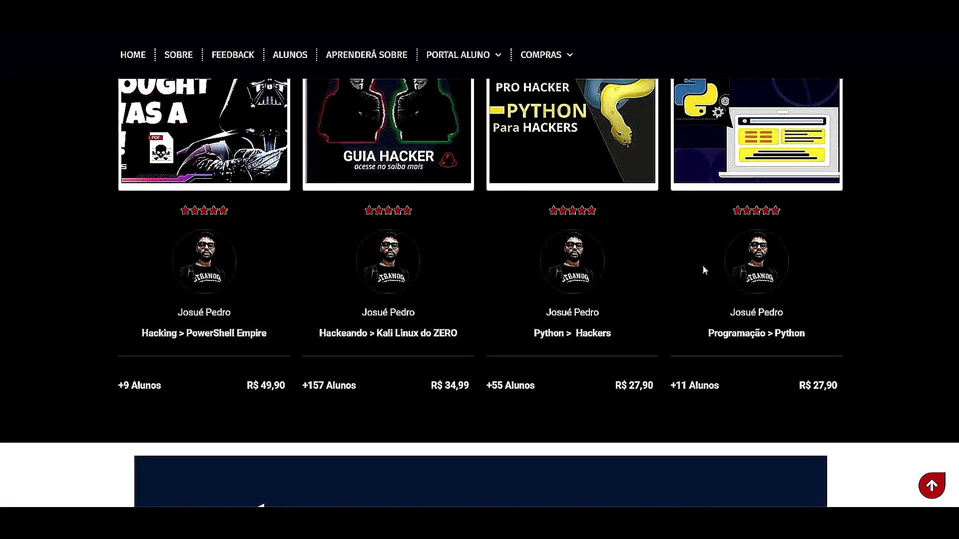
pyautogui.scroll(-10, 704, 270)
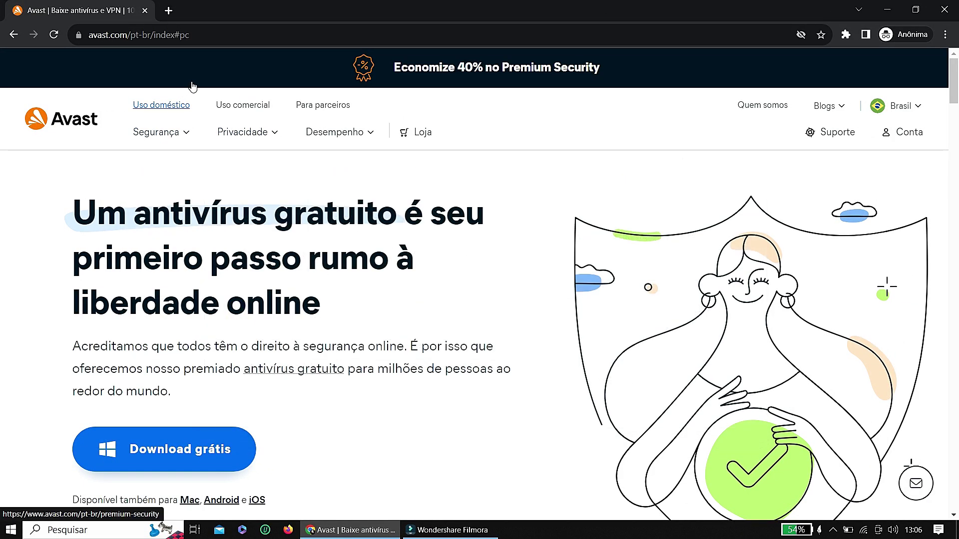
# - Review the Avast home page, including the Segurança product options and the Avast Free Antivirus feature cards
pyautogui.moveTo(165, 131)
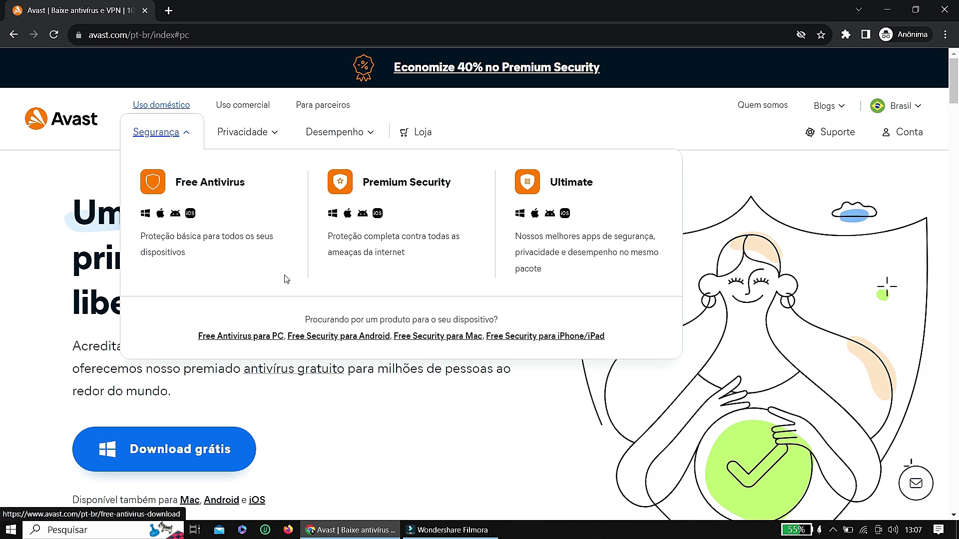
pyautogui.scroll(-1, 286, 278)
pyautogui.scroll(-10, 391, 382)
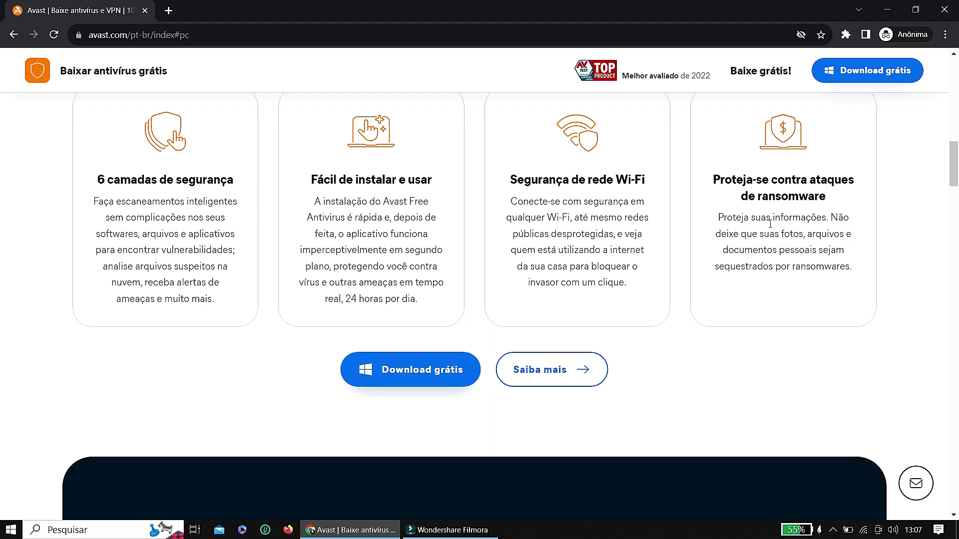
pyautogui.scroll(2, 625, 300)
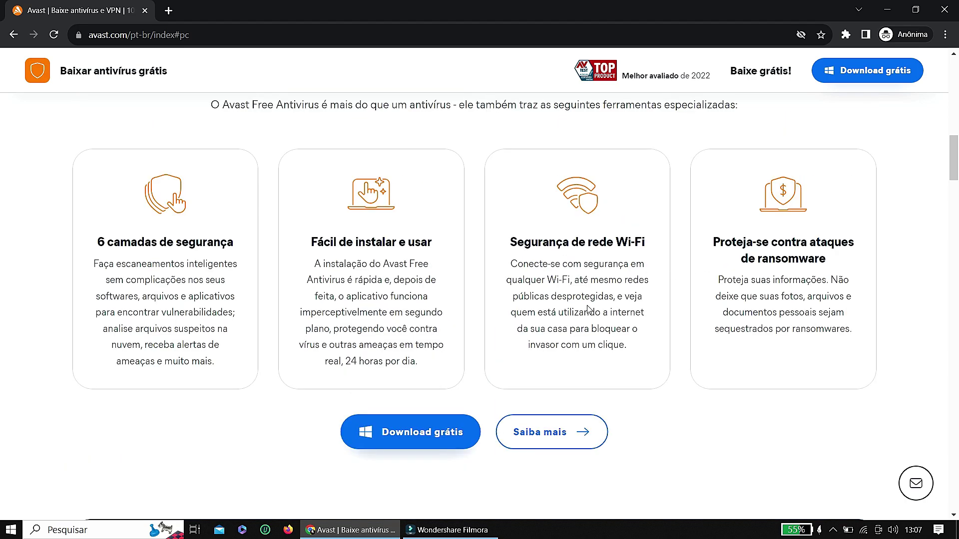
pyautogui.scroll(-1, 588, 309)
pyautogui.scroll(5, 585, 308)
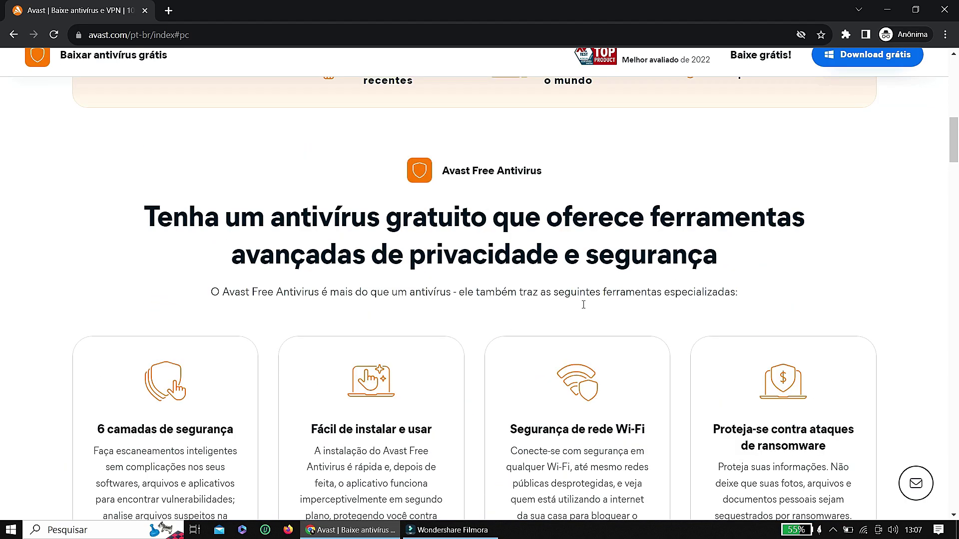
pyautogui.scroll(10, 582, 308)
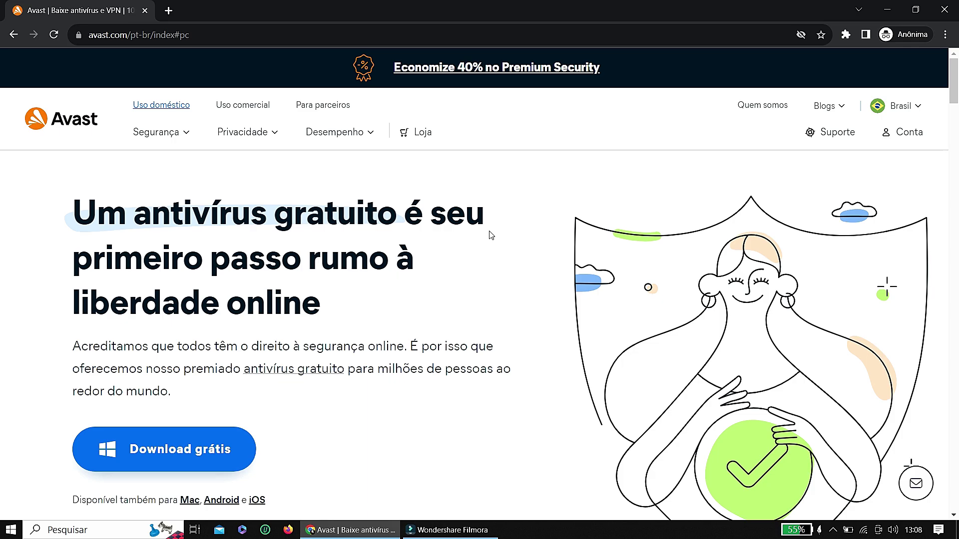
# - Open the Avast Free Antivirus page for Windows and find its free download offer
pyautogui.click(163, 134)
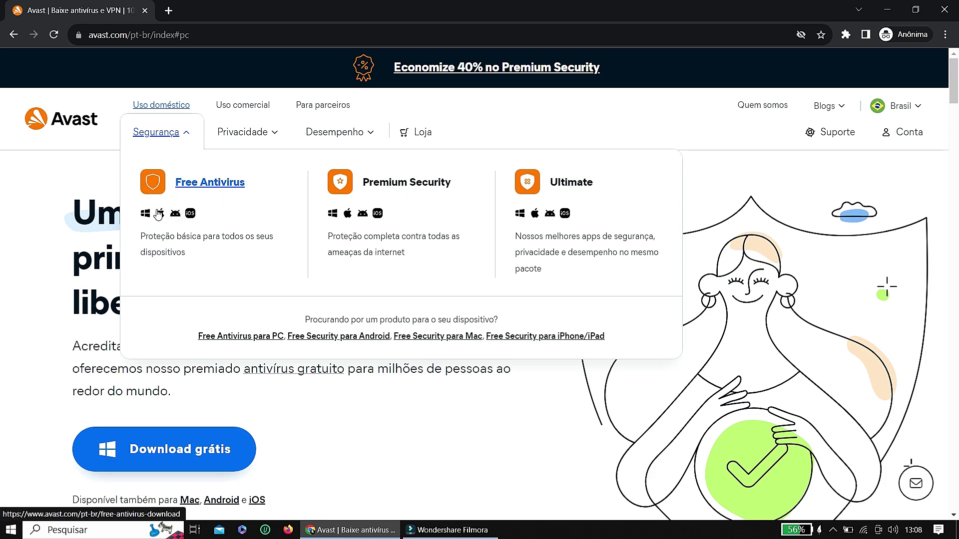
pyautogui.click(147, 219)
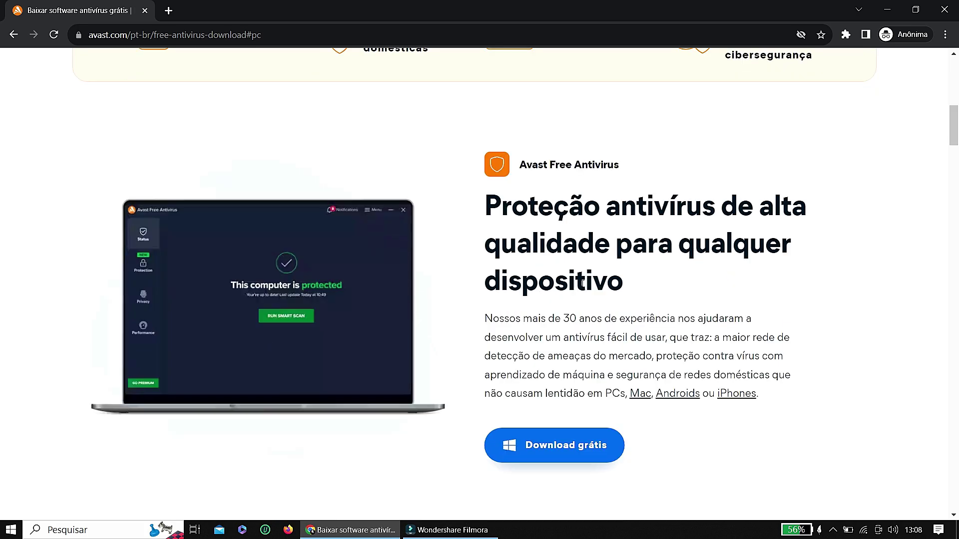
pyautogui.scroll(-8, 583, 285)
pyautogui.scroll(4, 582, 288)
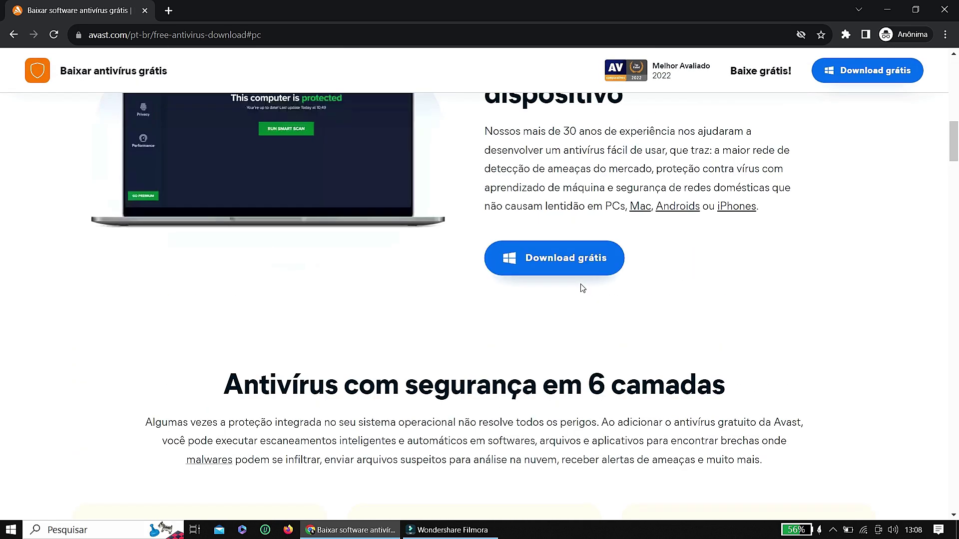
pyautogui.scroll(4, 582, 288)
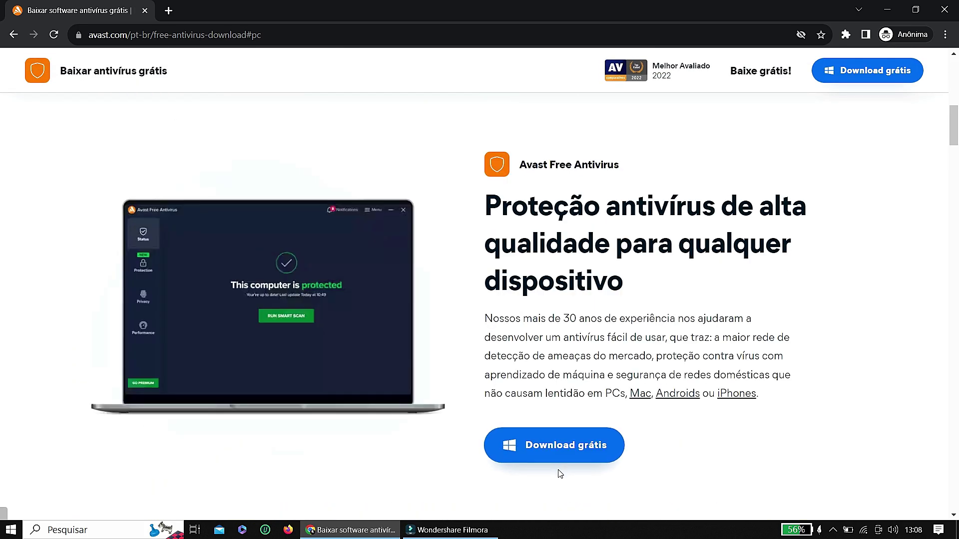
# - Download avast_free_antivirus_setup_online.exe to the Downloads folder and show the file in its folder
pyautogui.click(558, 445)
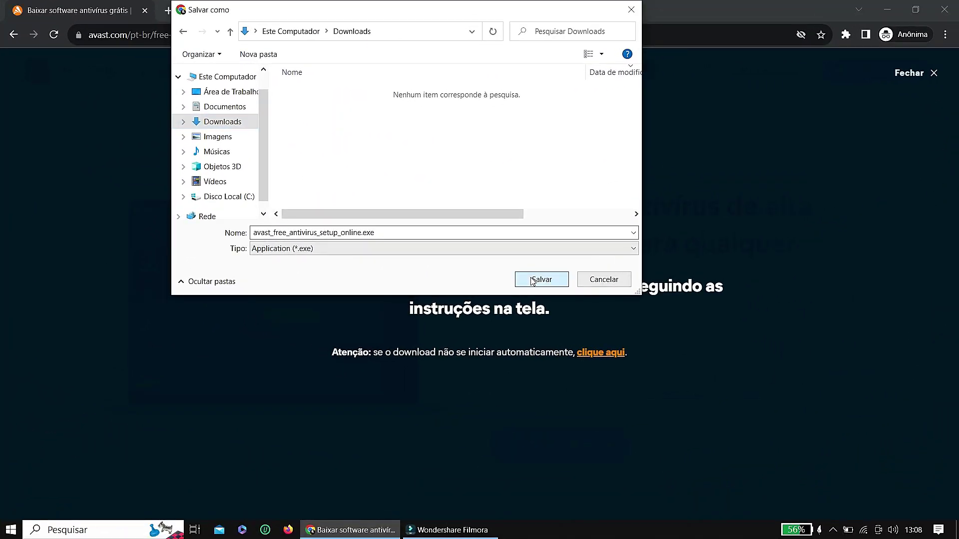
pyautogui.click(352, 276)
pyautogui.click(818, 109)
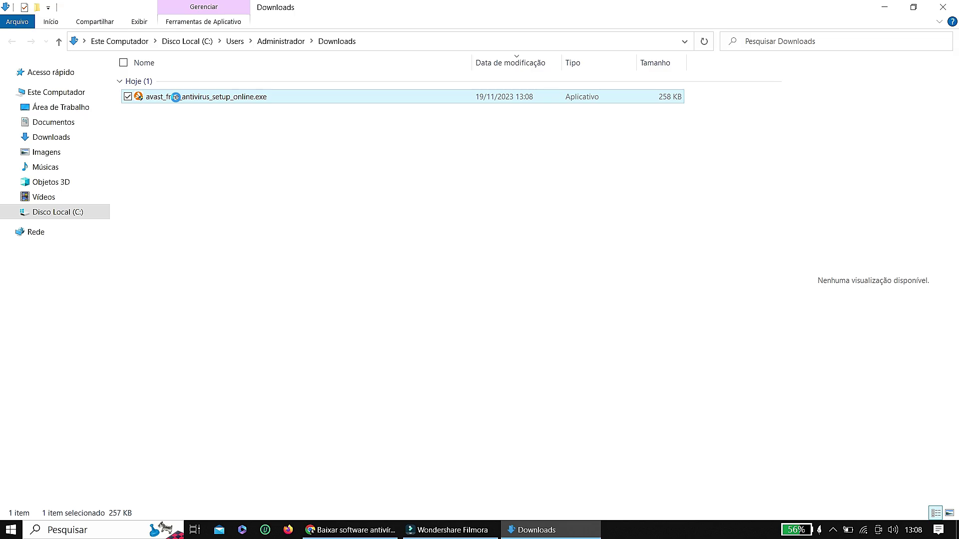
# - Run the downloaded Avast installer and close the Downloads folder and browser windows
pyautogui.rightClick(176, 100)
pyautogui.click(218, 121)
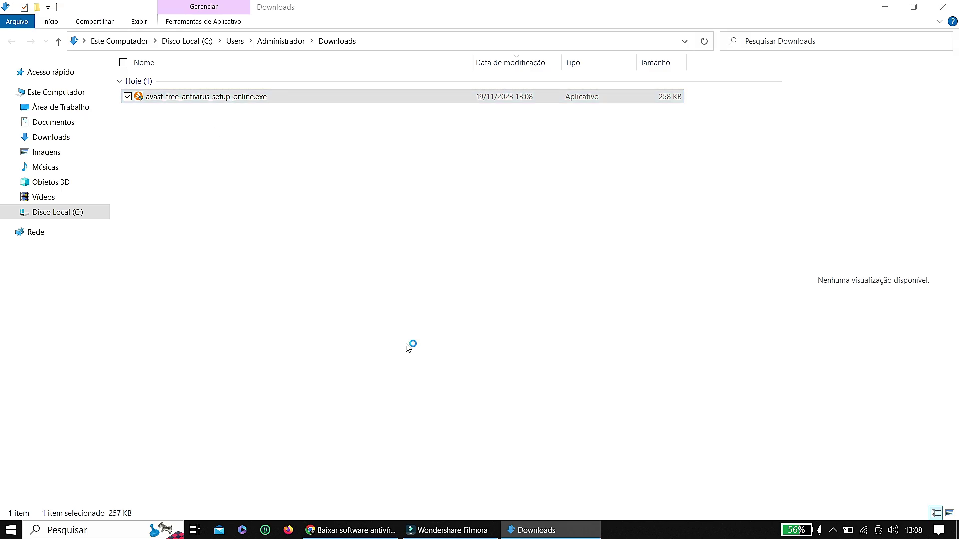
pyautogui.click(943, 7)
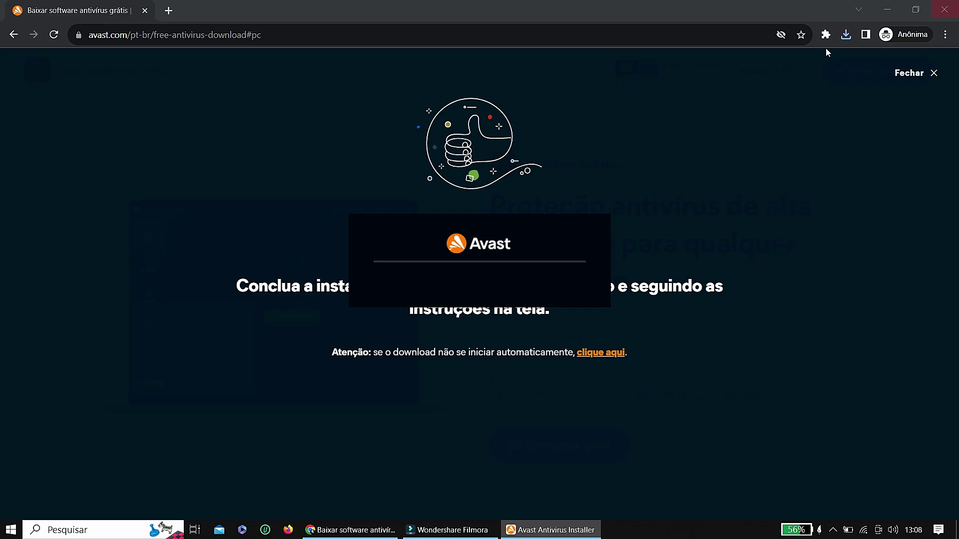
pyautogui.click(944, 6)
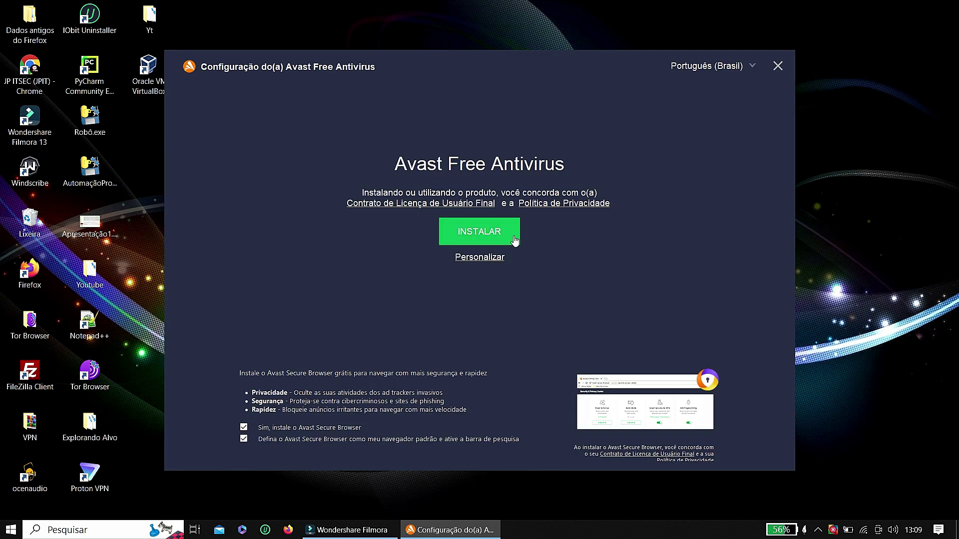
# - Install Avast Free Antivirus with the default options, continuing with the free version and dismissing the first scan
pyautogui.click(469, 233)
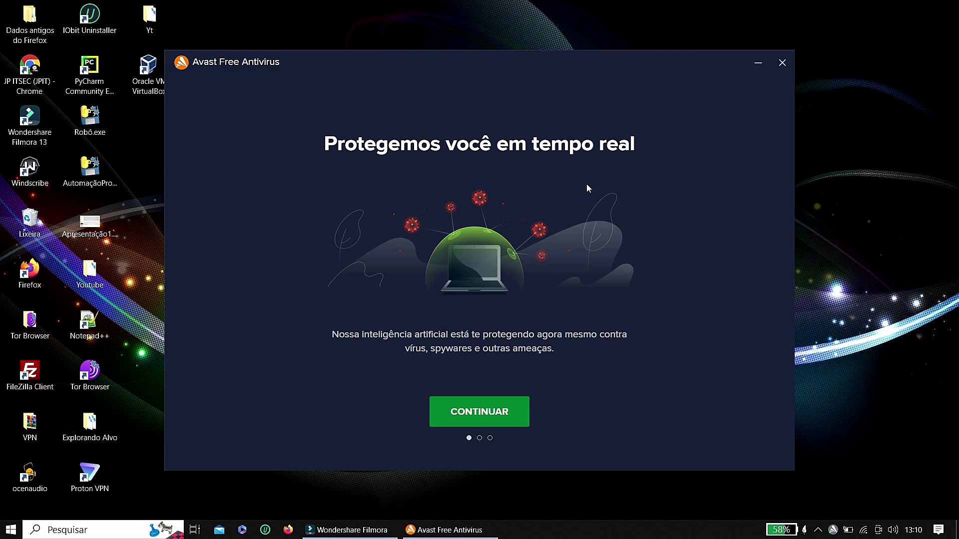
pyautogui.click(480, 410)
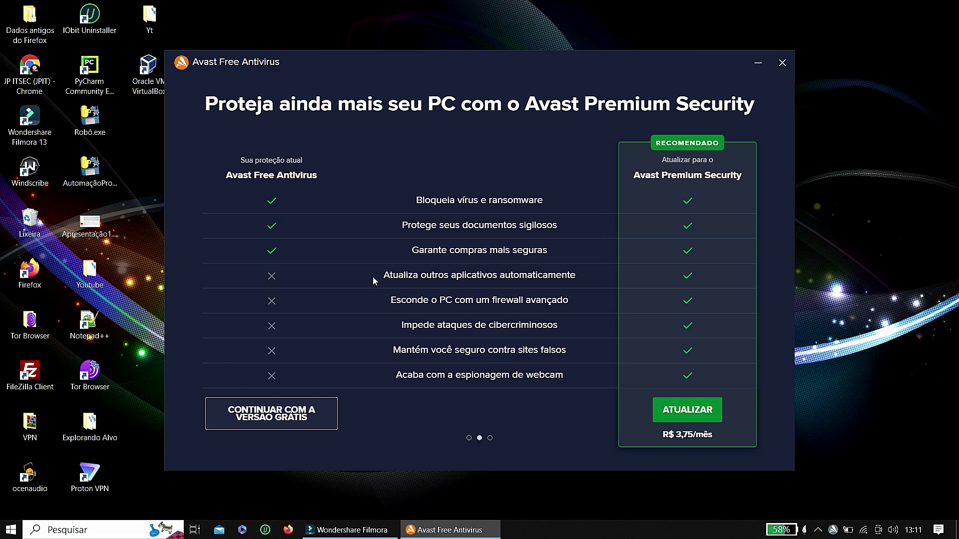
pyautogui.click(288, 418)
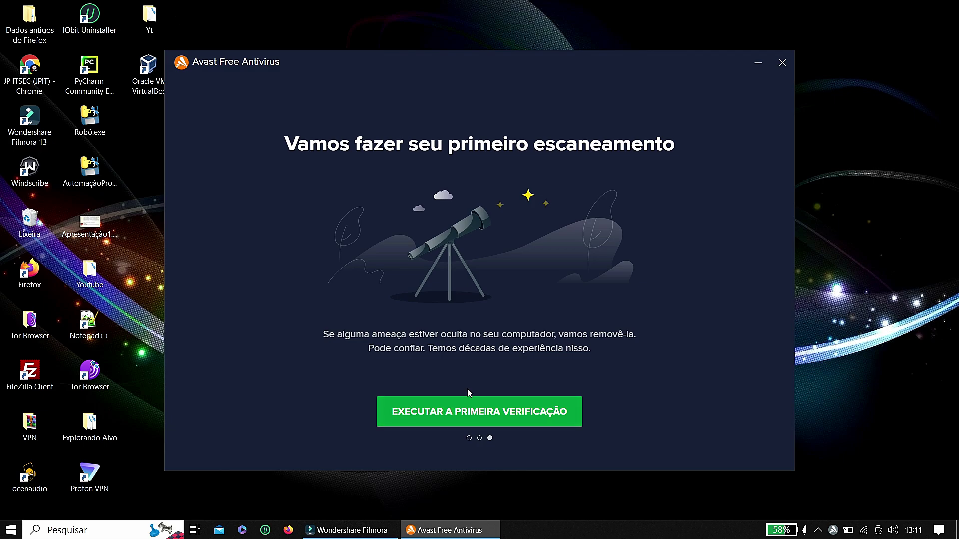
pyautogui.click(782, 63)
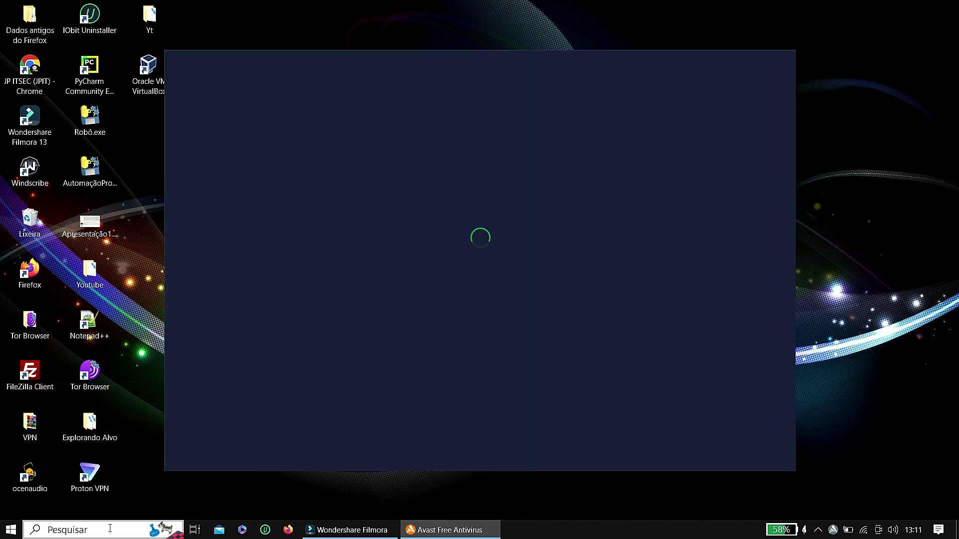
# - Close the Avast window and reopen Avast Free Antivirus by searching Windows for "avast"
pyautogui.click(111, 531)
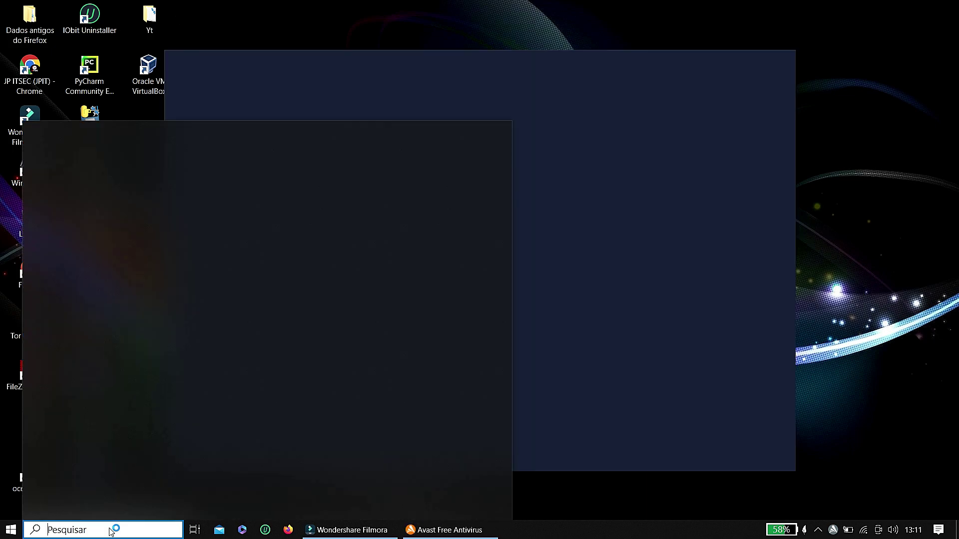
pyautogui.click(781, 70)
pyautogui.click(63, 527)
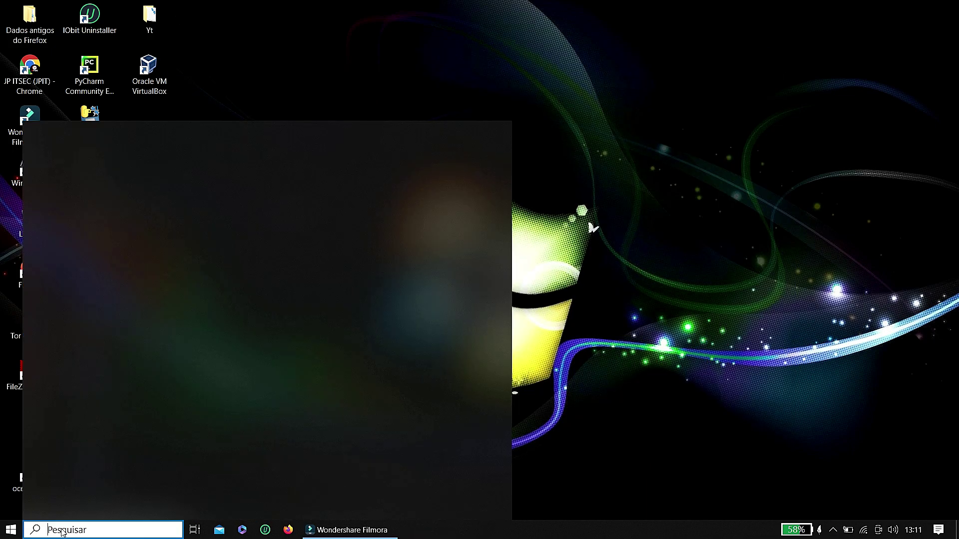
pyautogui.write('av')
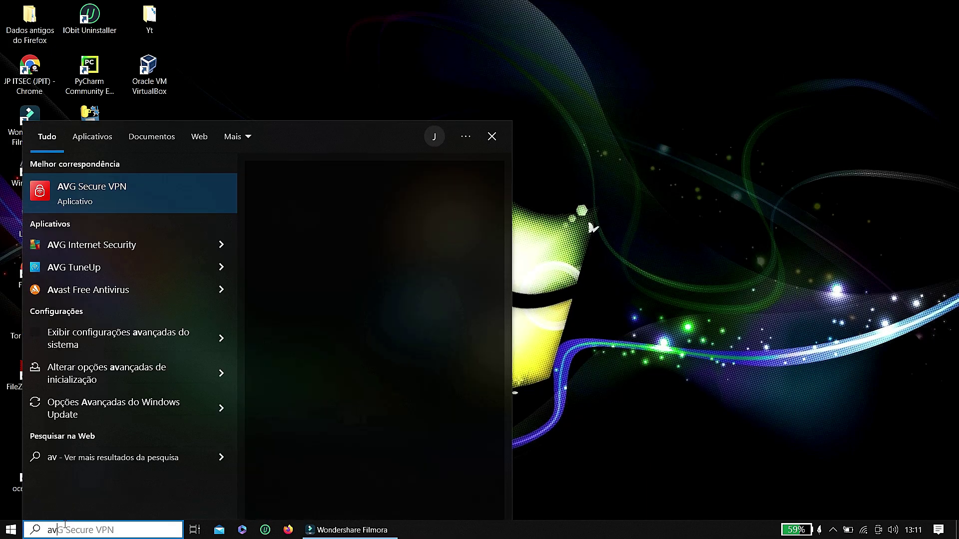
pyautogui.write('ast')
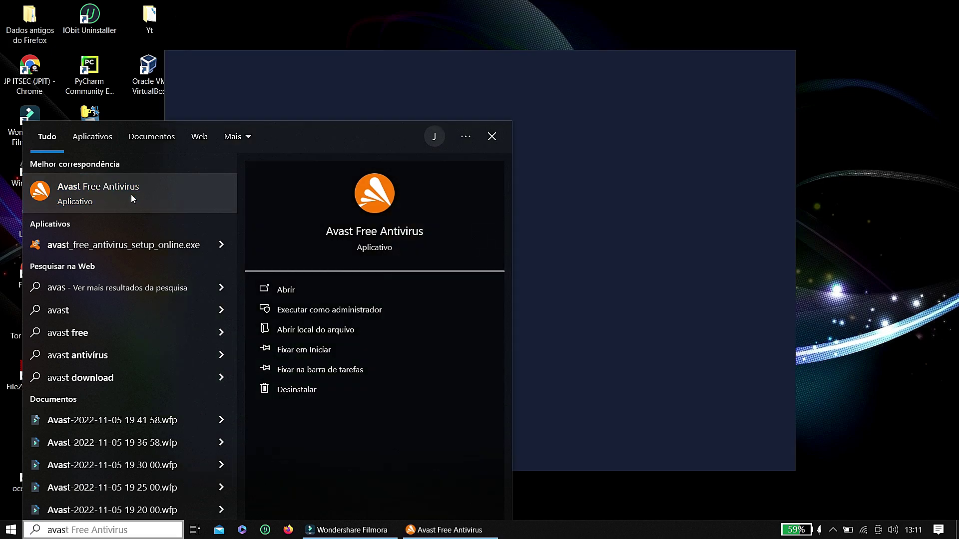
pyautogui.click(639, 120)
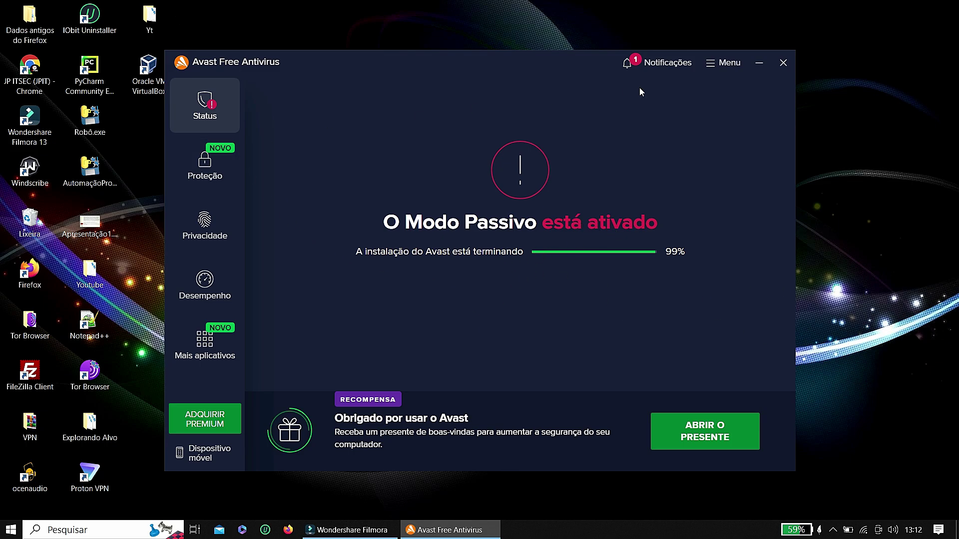
# - View the alerts in the Avast notifications, and open the Firewall feature under Proteção
pyautogui.click(654, 63)
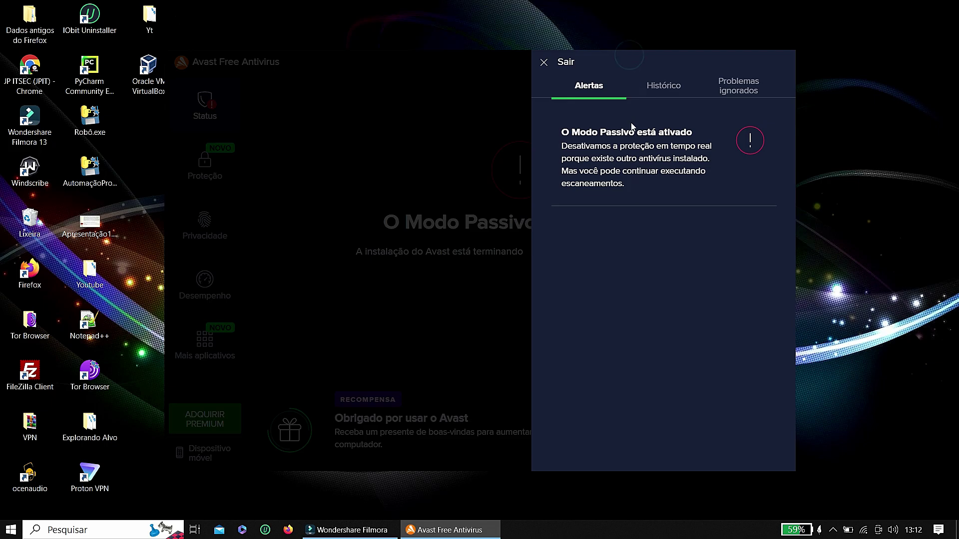
pyautogui.click(543, 62)
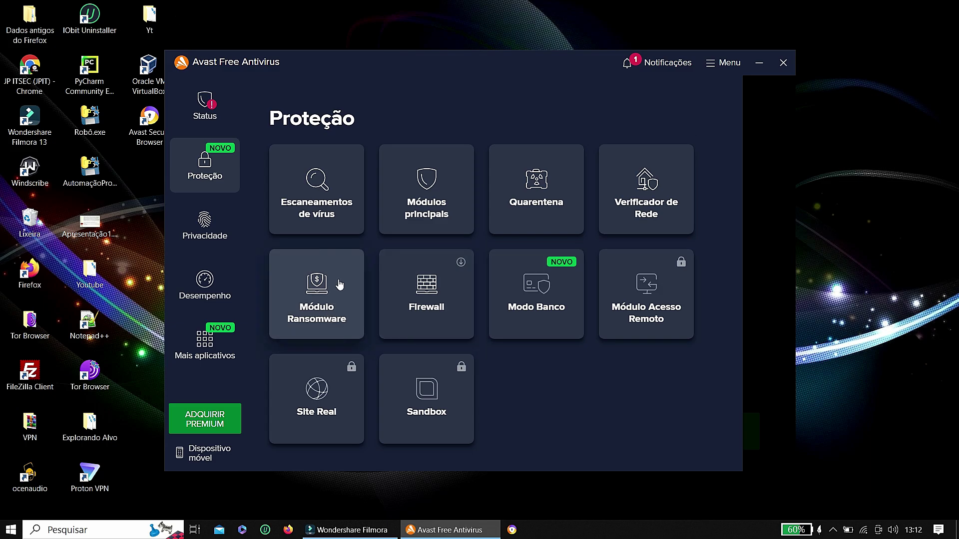
pyautogui.click(455, 299)
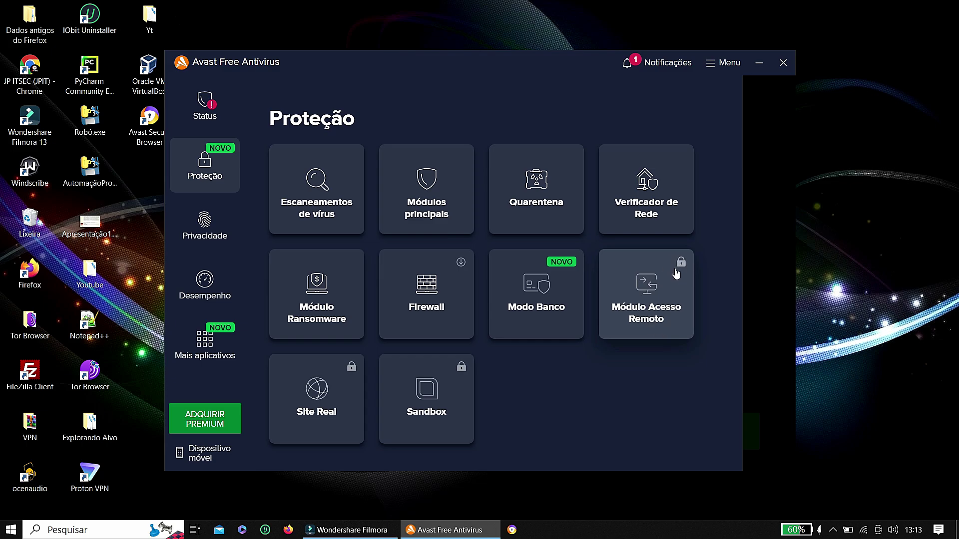
pyautogui.click(432, 287)
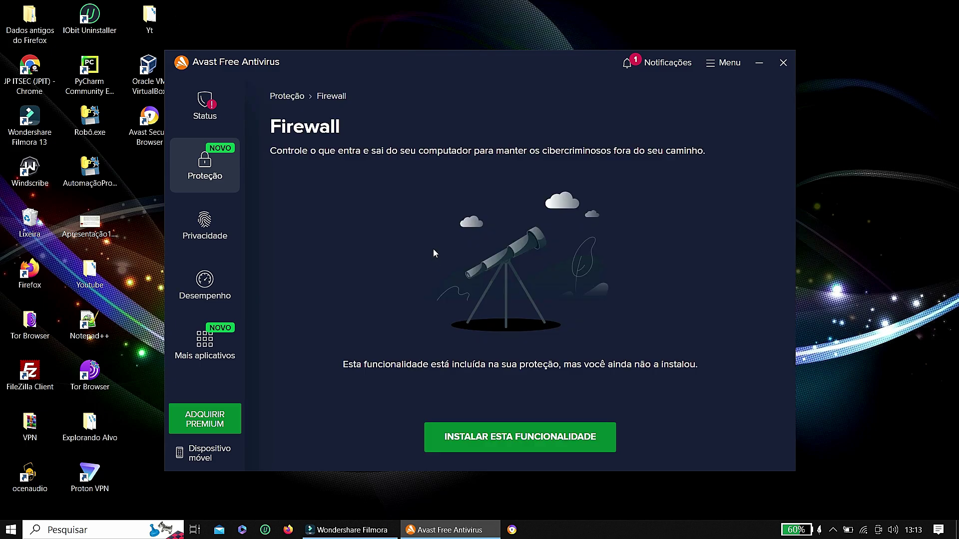
# - Return to the Proteção overview, move the Avast window clear of the desktop icons, and briefly open Avast Secure Browser
pyautogui.click(205, 165)
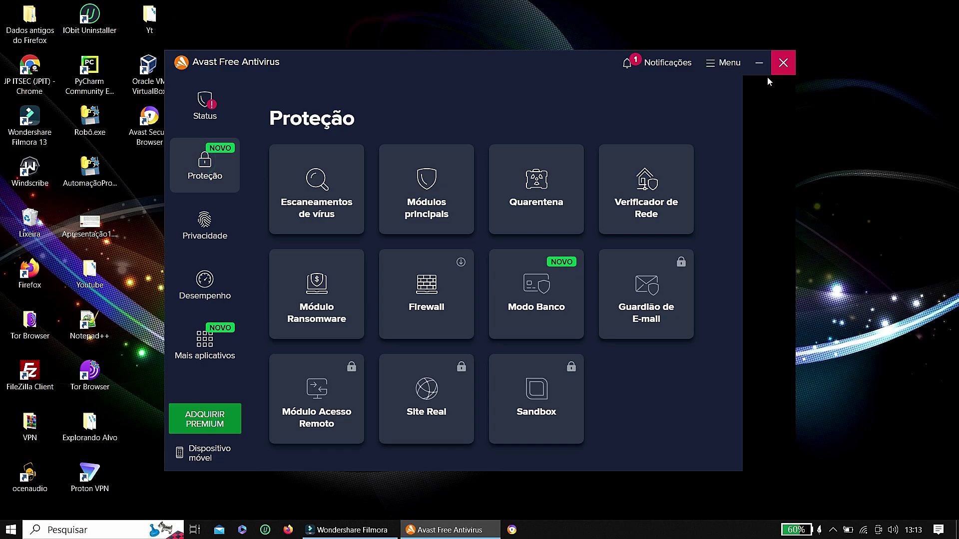
pyautogui.moveTo(292, 73); pyautogui.dragTo(393, 49)
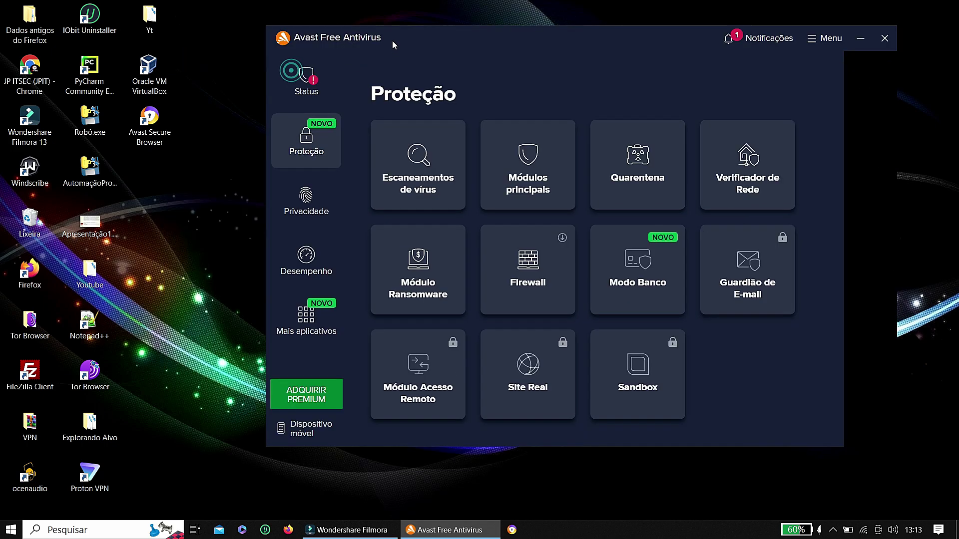
pyautogui.doubleClick(160, 119)
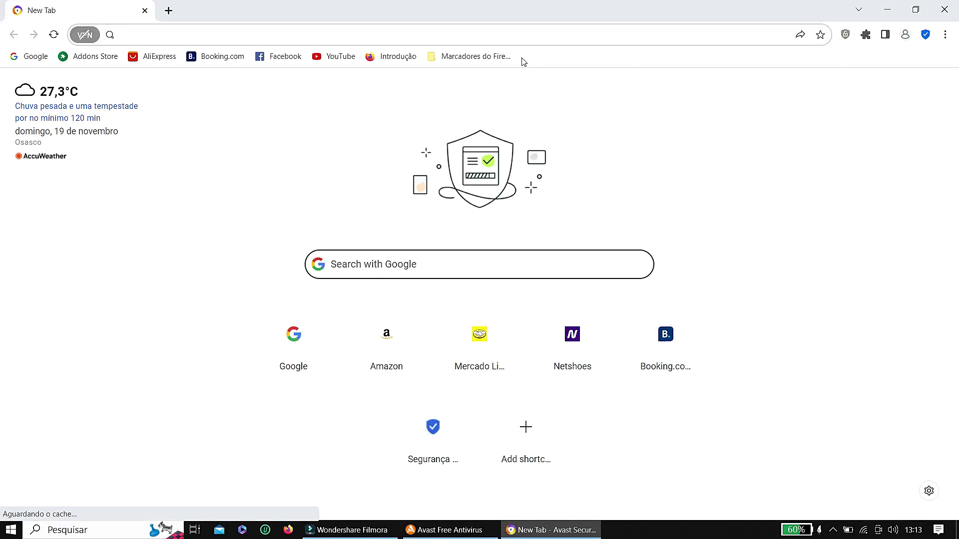
pyautogui.hotkey('alt', 'F4')
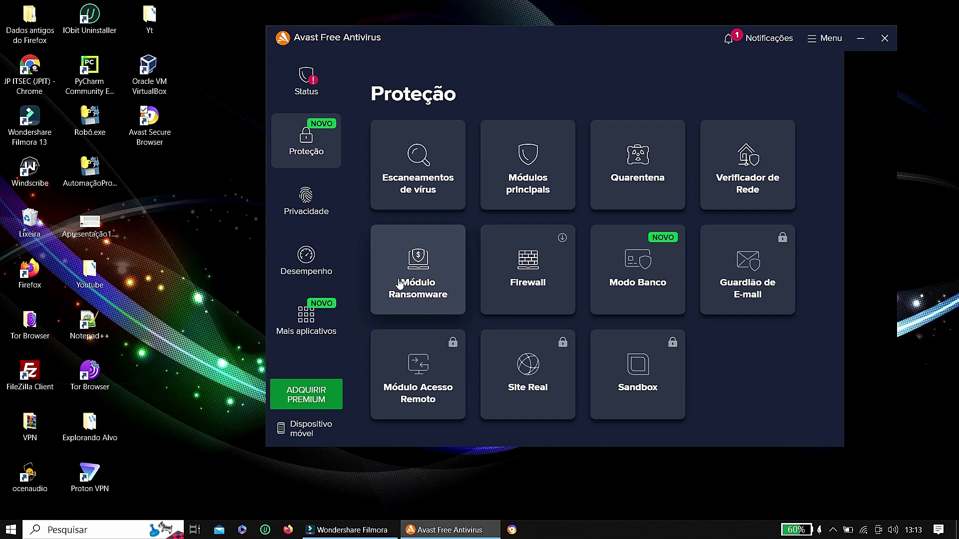
# - Review the Privacidade features including Alerta Hacker, and view the Desempenho features
pyautogui.click(307, 203)
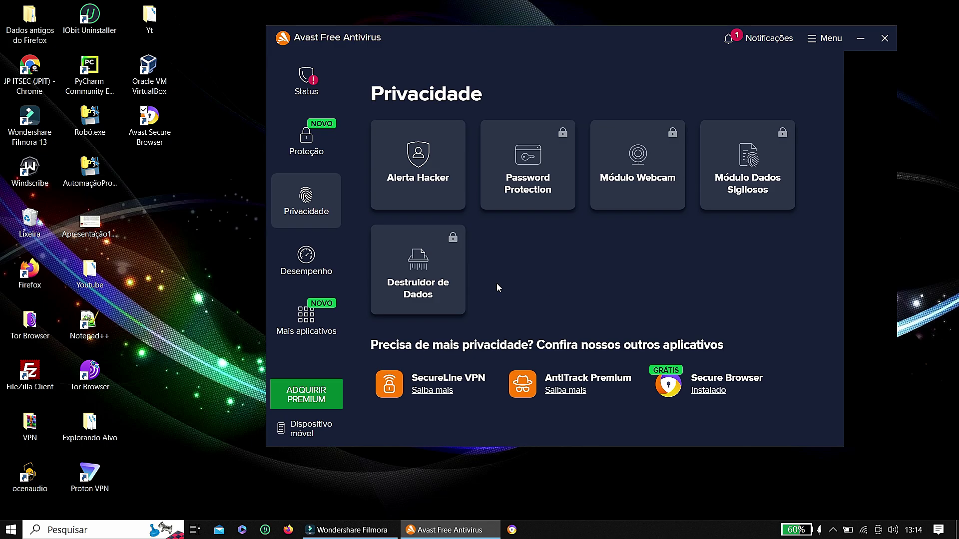
pyautogui.click(439, 159)
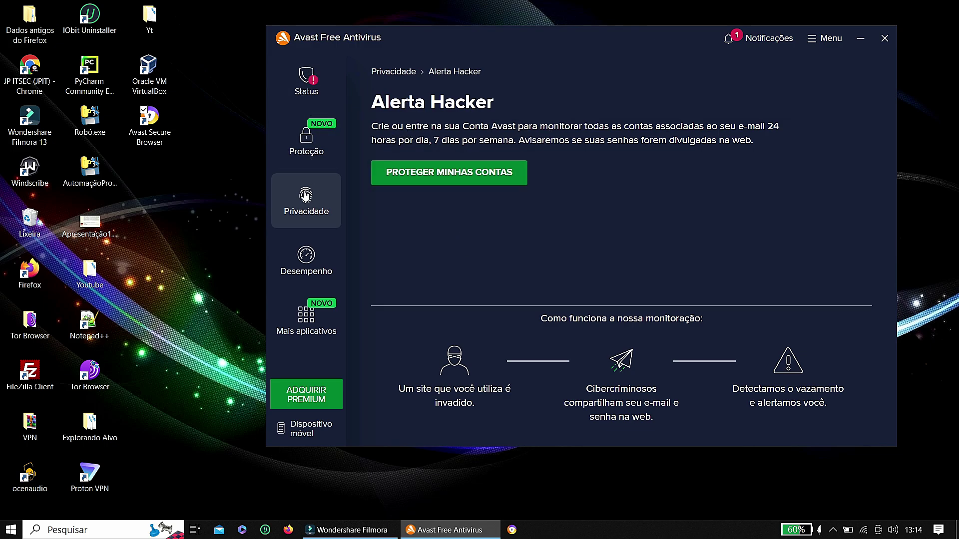
pyautogui.click(306, 200)
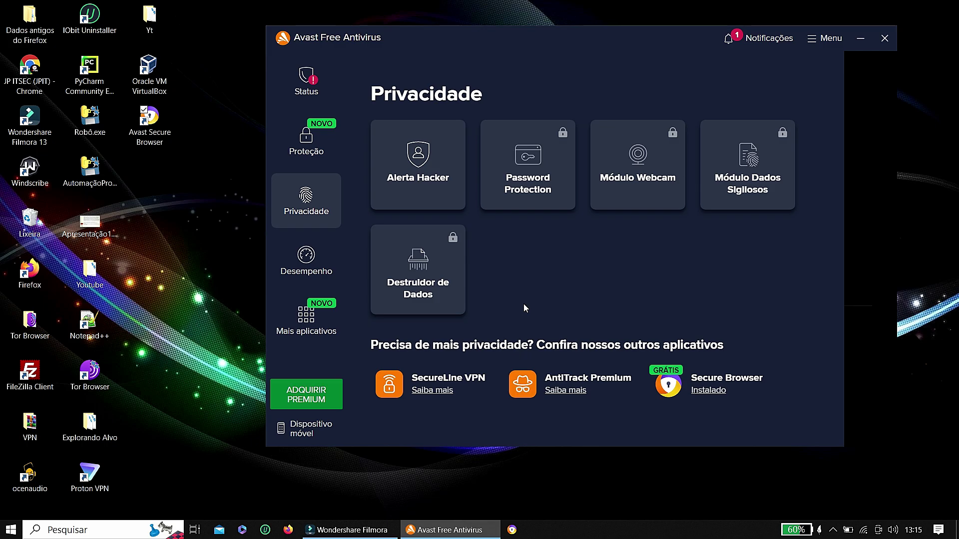
pyautogui.click(304, 261)
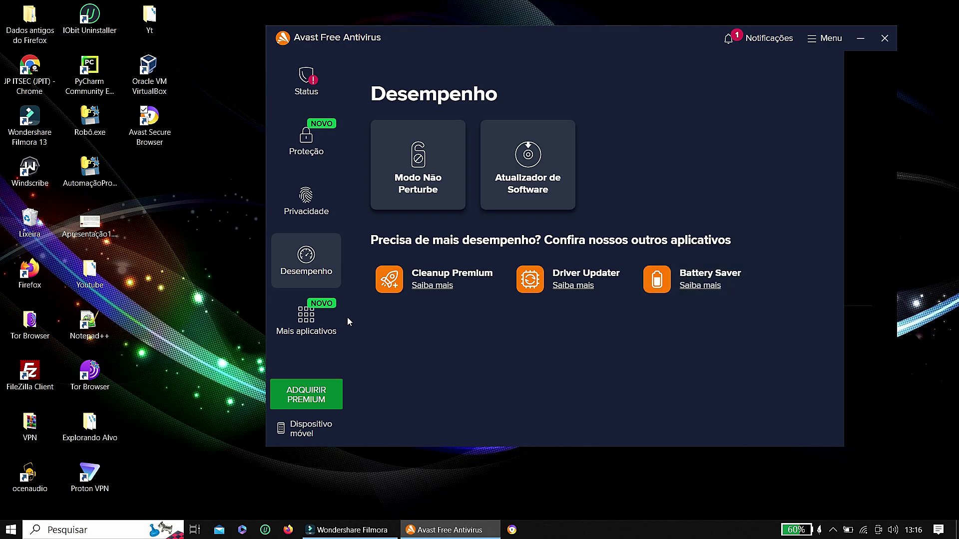
# - Open the Avast store through Mais aplicativos, browse its product pages, and close it
pyautogui.click(303, 328)
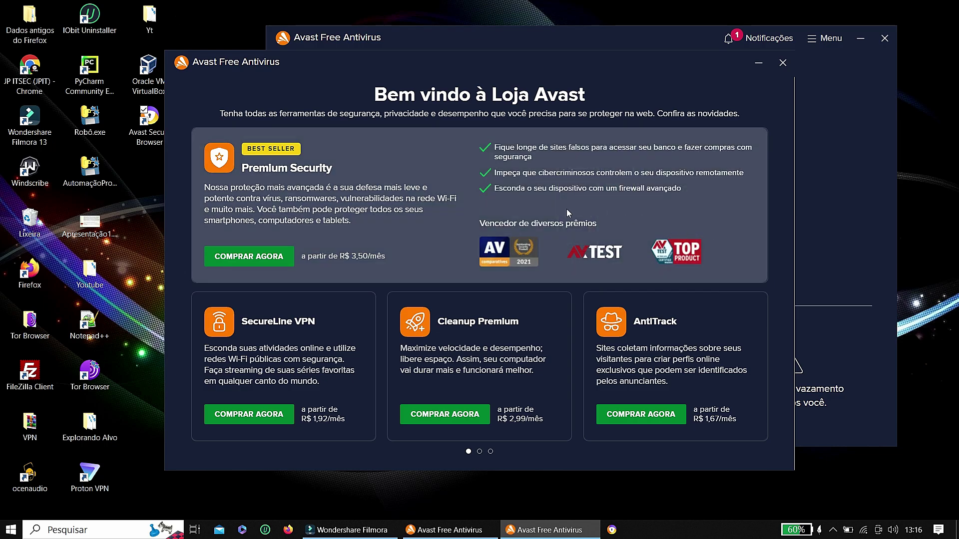
pyautogui.click(479, 452)
pyautogui.click(781, 381)
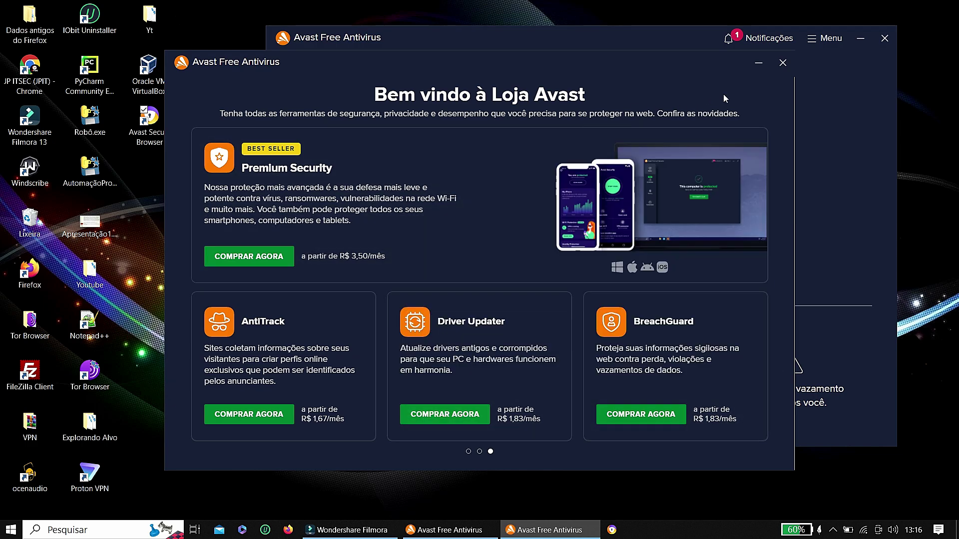
pyautogui.click(783, 63)
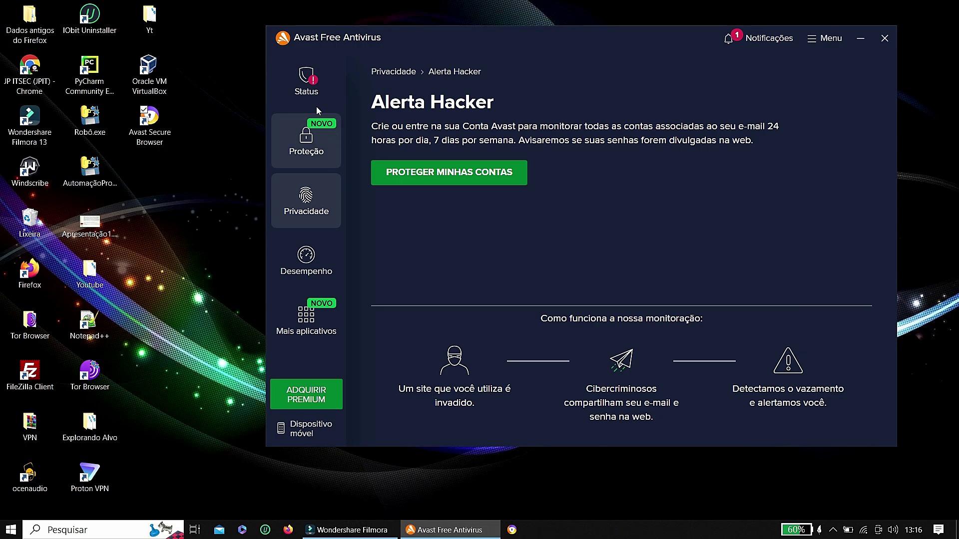
# - Check the Status page, look through the main menu's options and Avast products, and briefly open Configurações
pyautogui.click(306, 85)
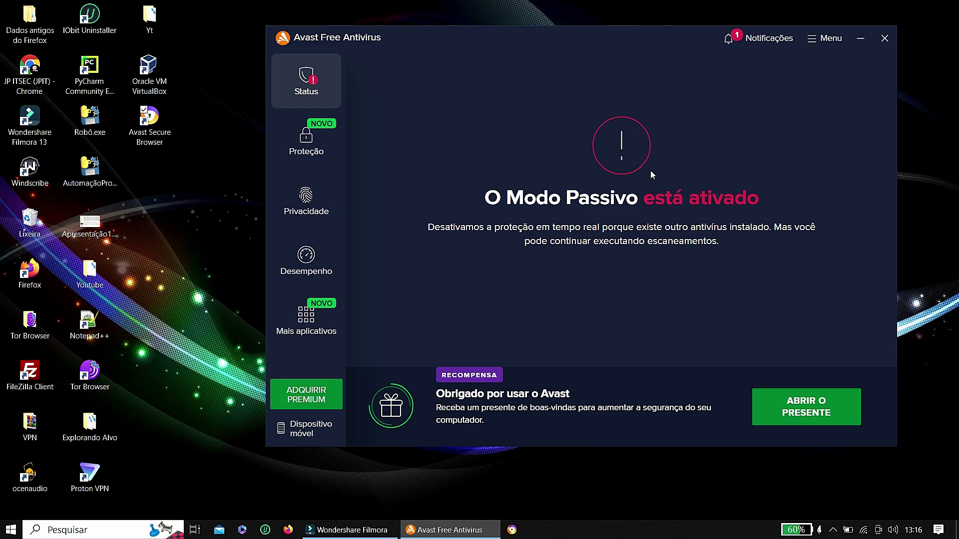
pyautogui.click(826, 35)
pyautogui.scroll(-3, 739, 252)
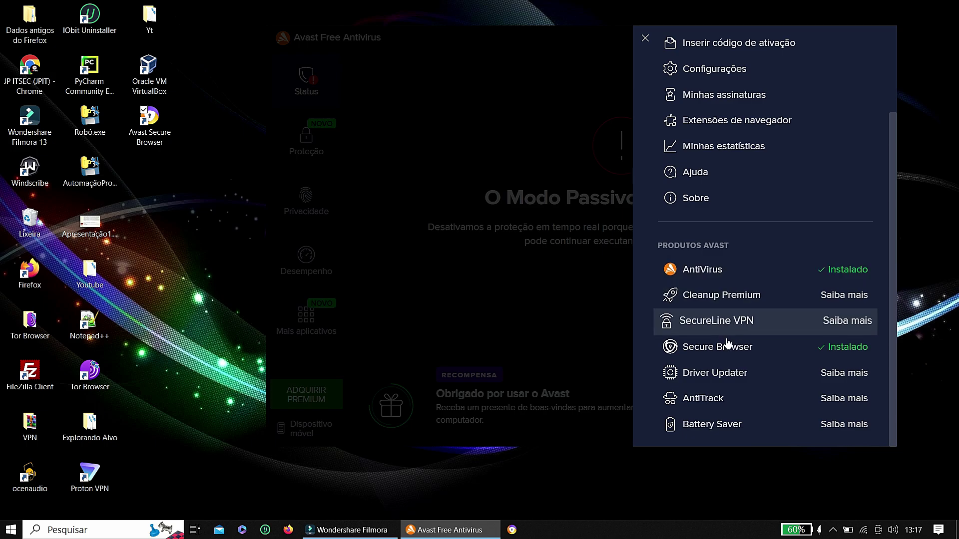
pyautogui.scroll(2, 730, 356)
pyautogui.scroll(2, 729, 349)
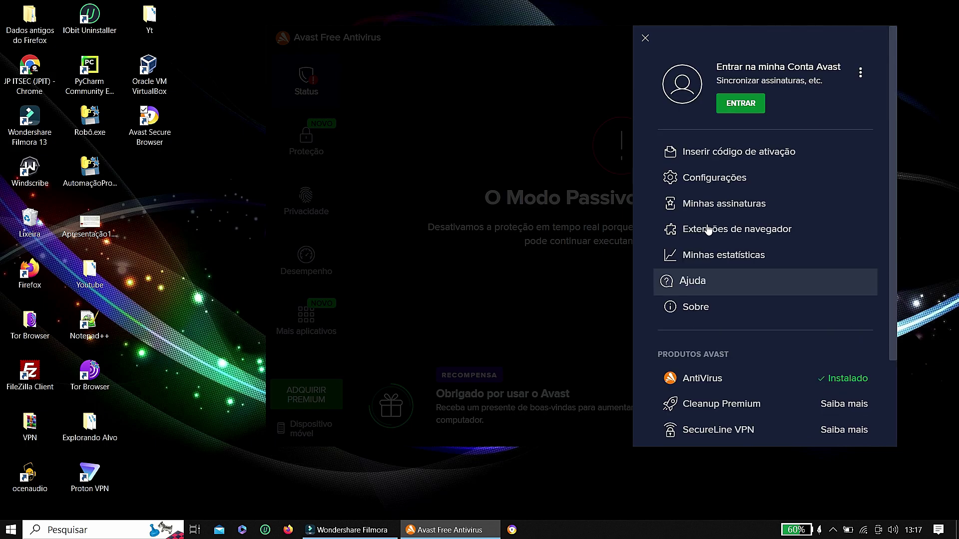
pyautogui.click(697, 180)
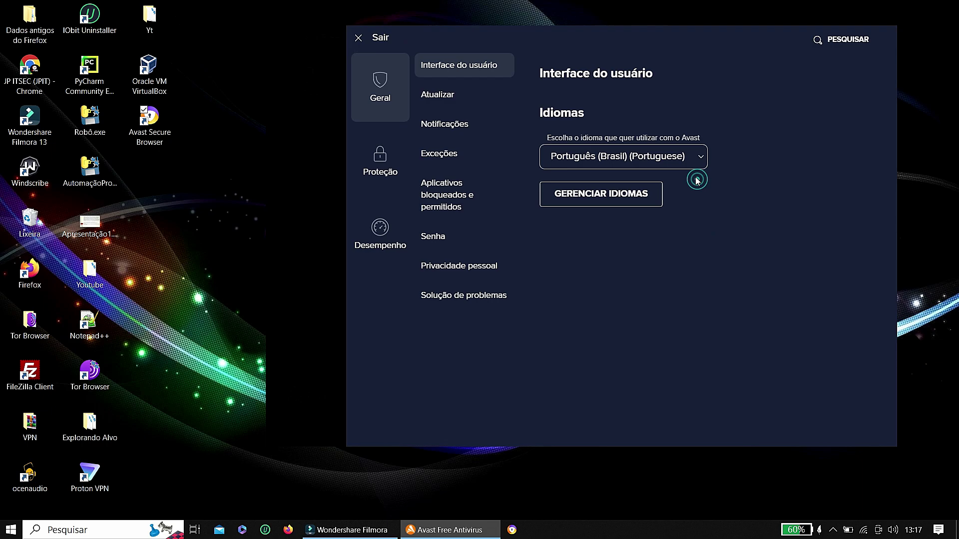
pyautogui.click(361, 37)
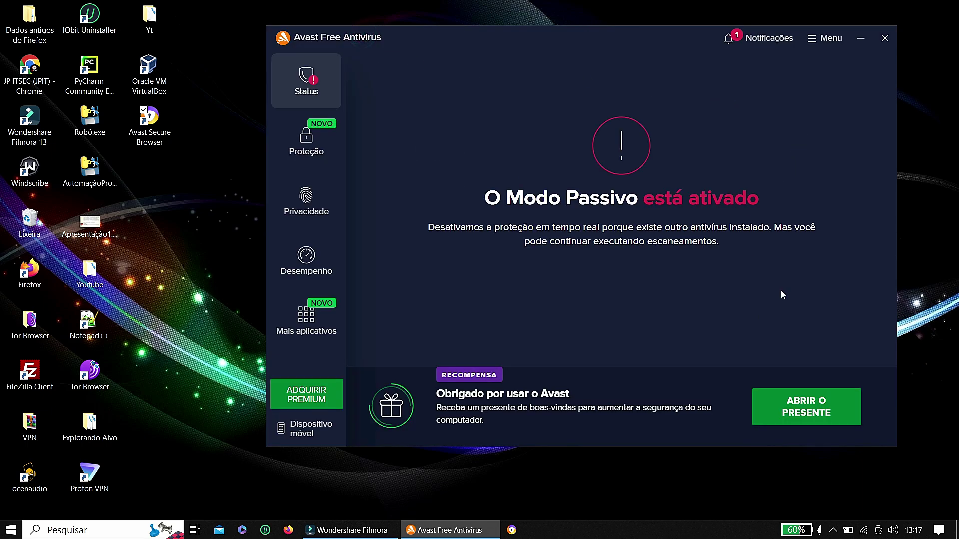
# - View the activation code prompt without entering a code, and expand the Avast Free Antivirus subscription details before leaving the page
pyautogui.click(817, 38)
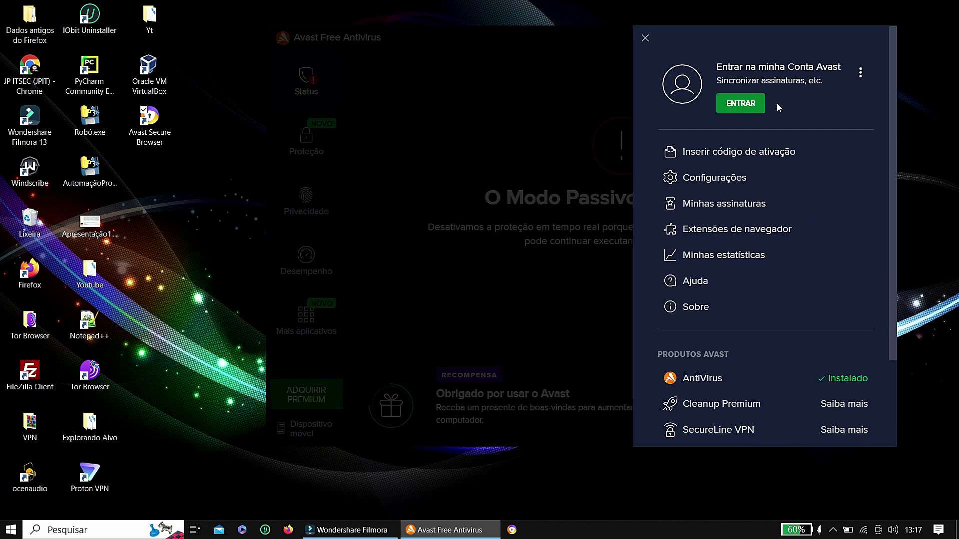
pyautogui.click(723, 155)
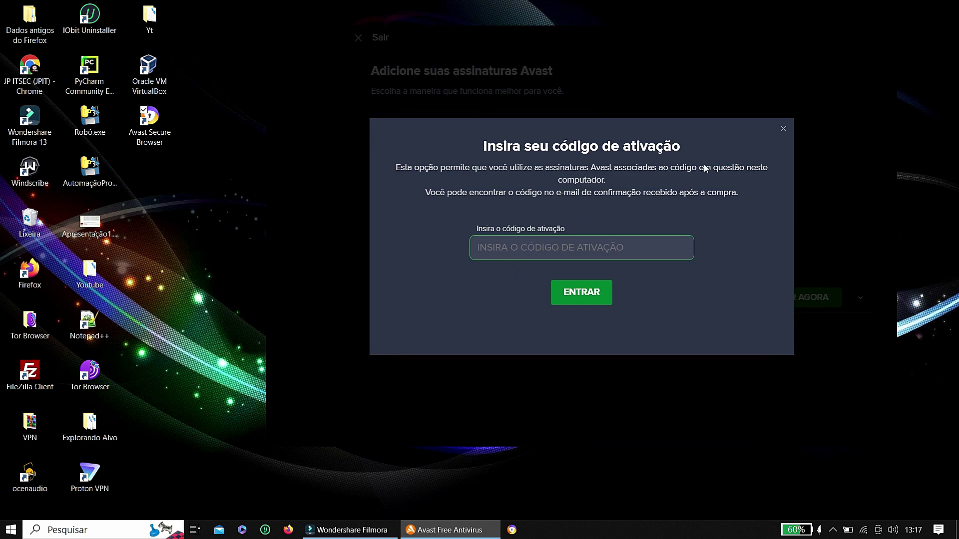
pyautogui.click(784, 128)
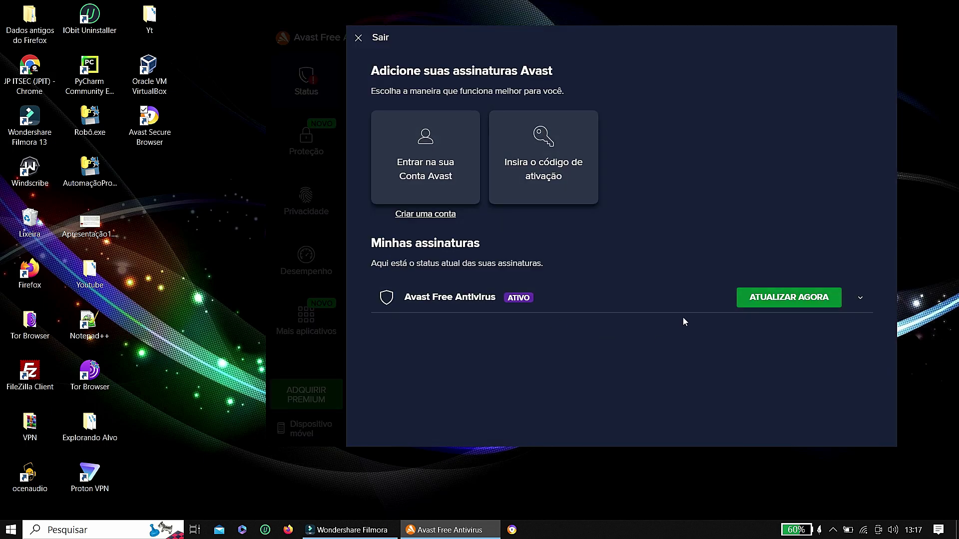
pyautogui.click(856, 298)
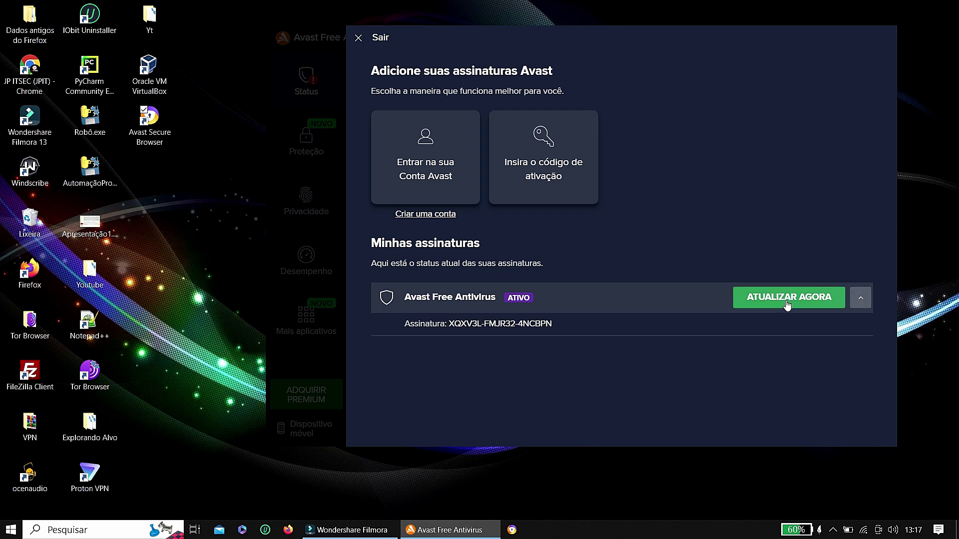
pyautogui.click(547, 324)
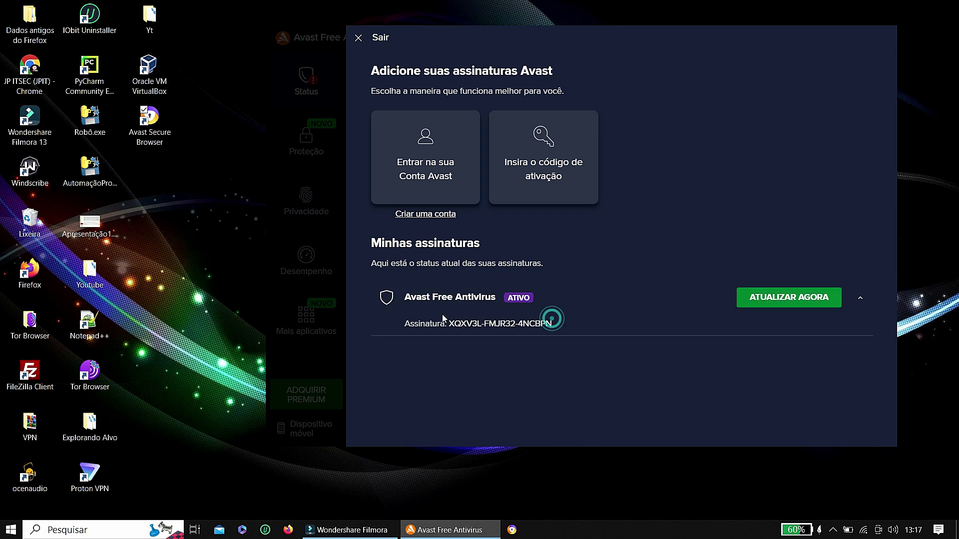
pyautogui.click(294, 173)
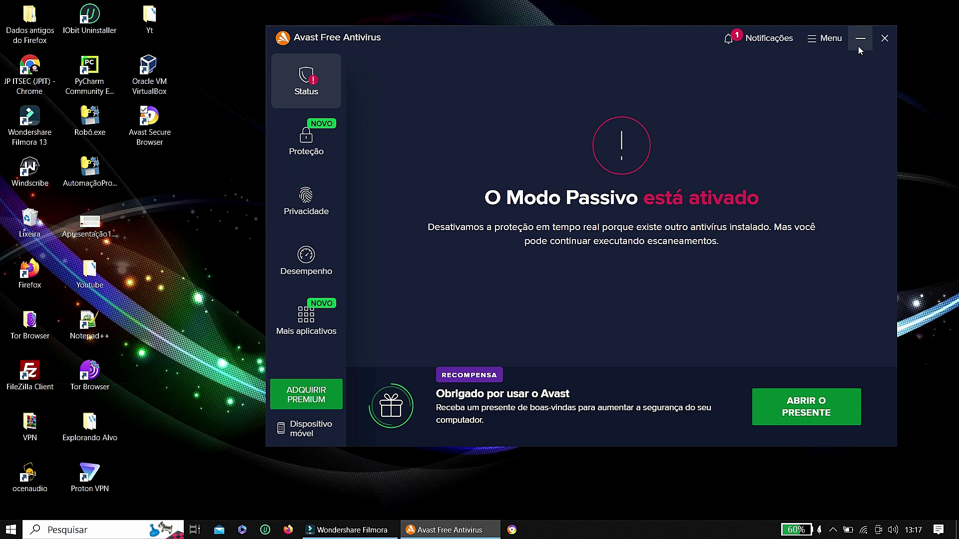
# - Open Configurações and examine the Proteção settings, from Escaneamentos de vírus and Módulos principais through to Firewall
pyautogui.click(825, 38)
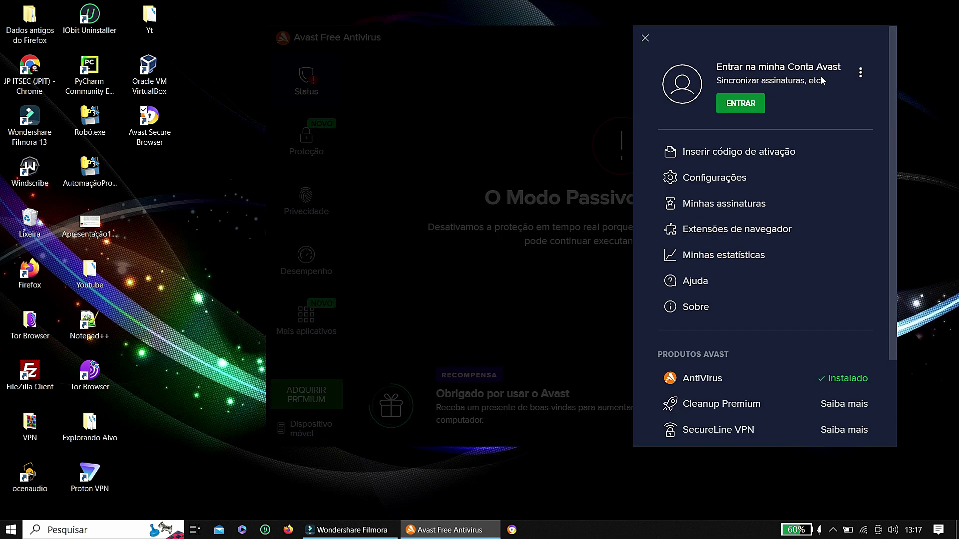
pyautogui.click(729, 175)
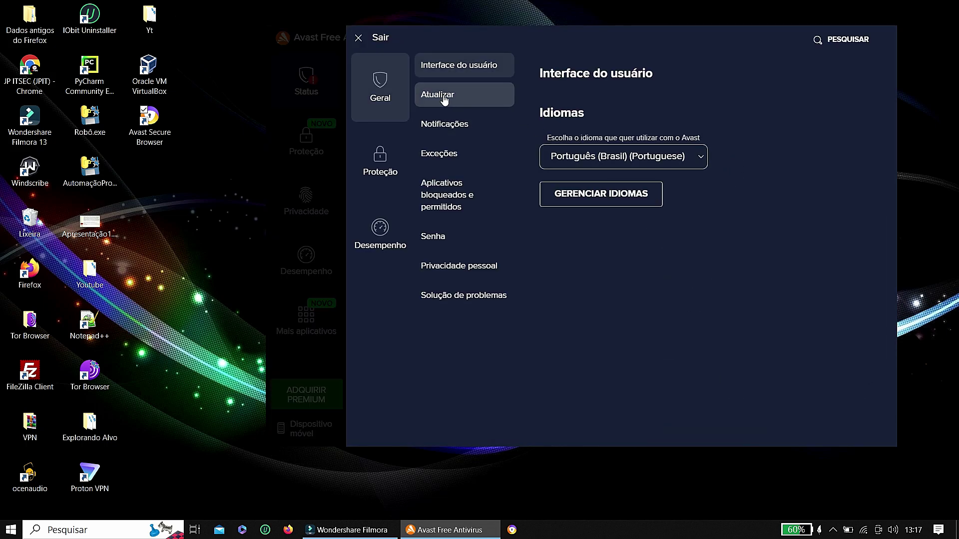
pyautogui.click(390, 159)
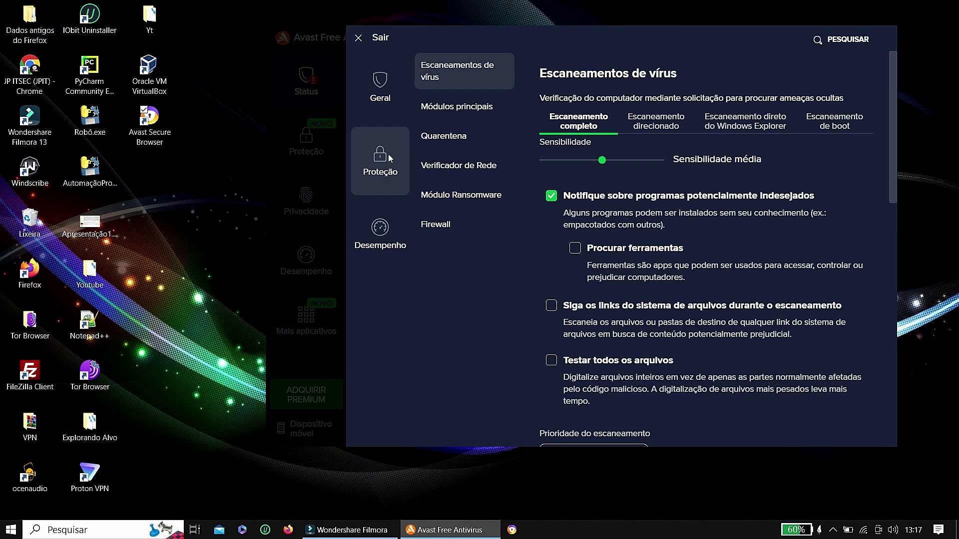
pyautogui.click(450, 114)
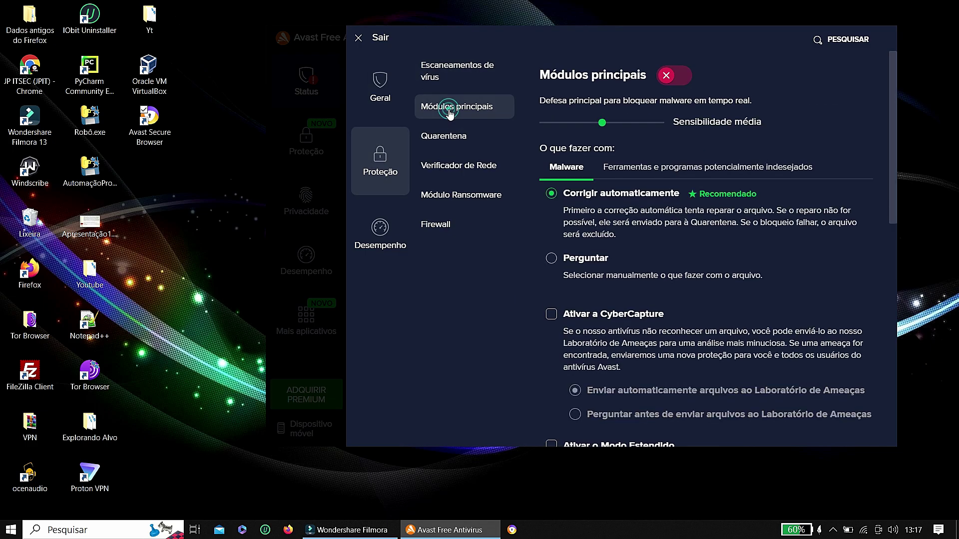
pyautogui.click(448, 137)
pyautogui.click(451, 166)
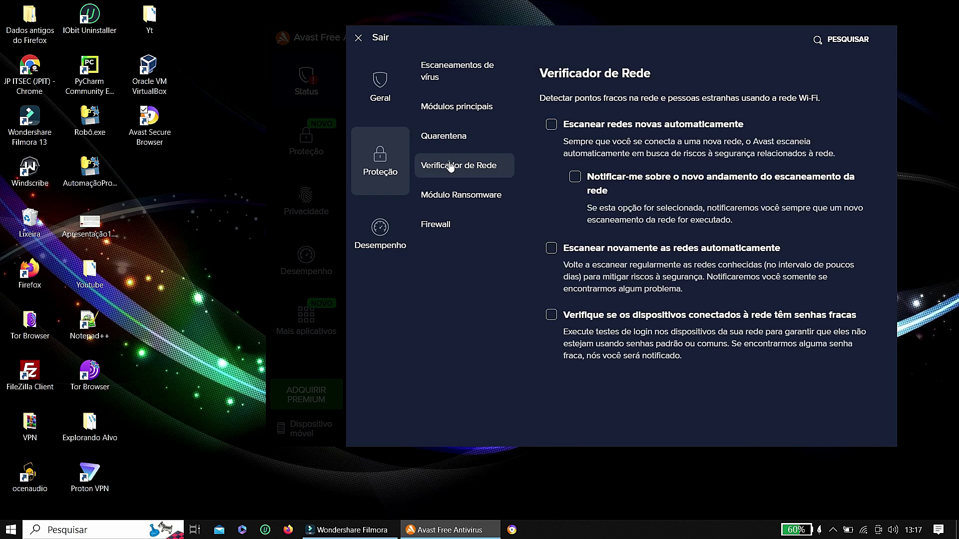
pyautogui.click(456, 194)
pyautogui.click(446, 225)
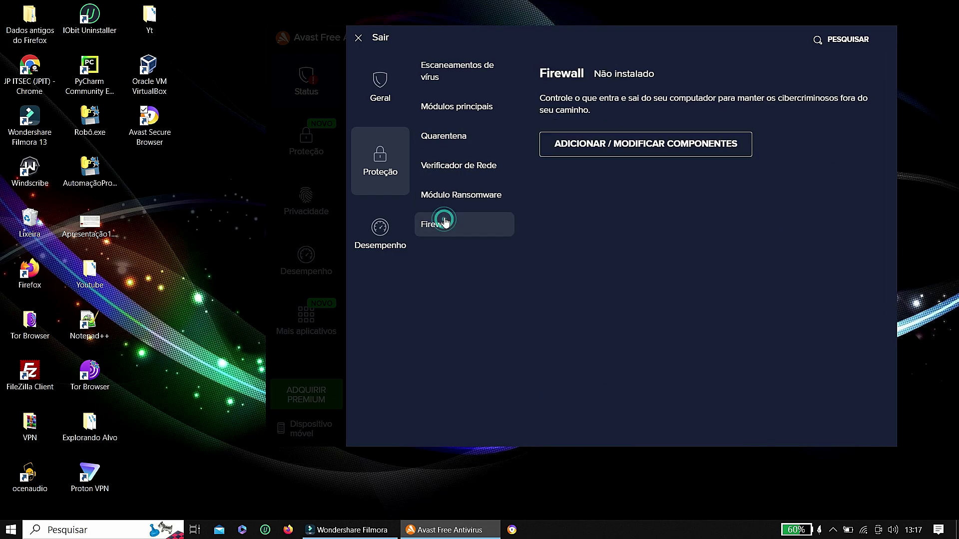
# - Try to turn on Módulo Ransomware in the Proteção settings, and dismiss the notice each time
pyautogui.click(439, 196)
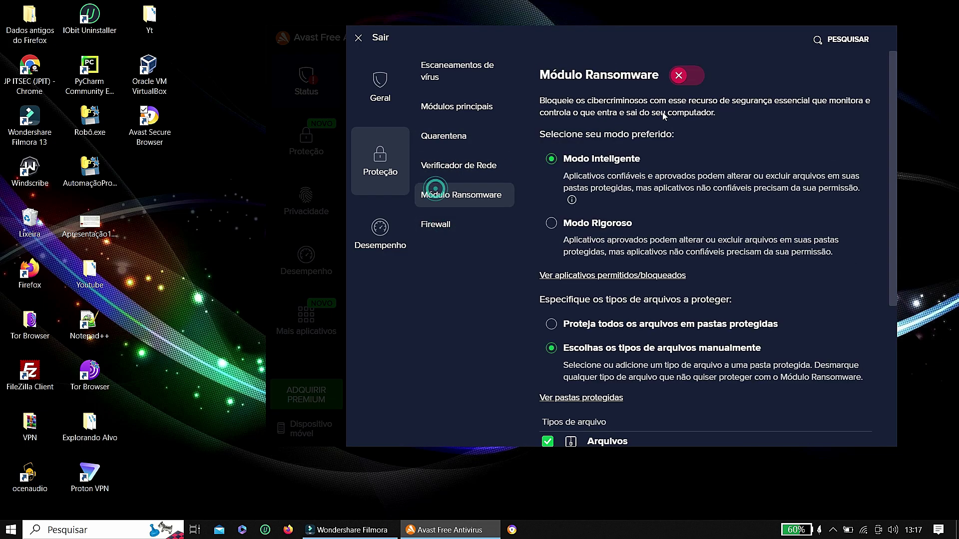
pyautogui.click(692, 75)
pyautogui.click(584, 297)
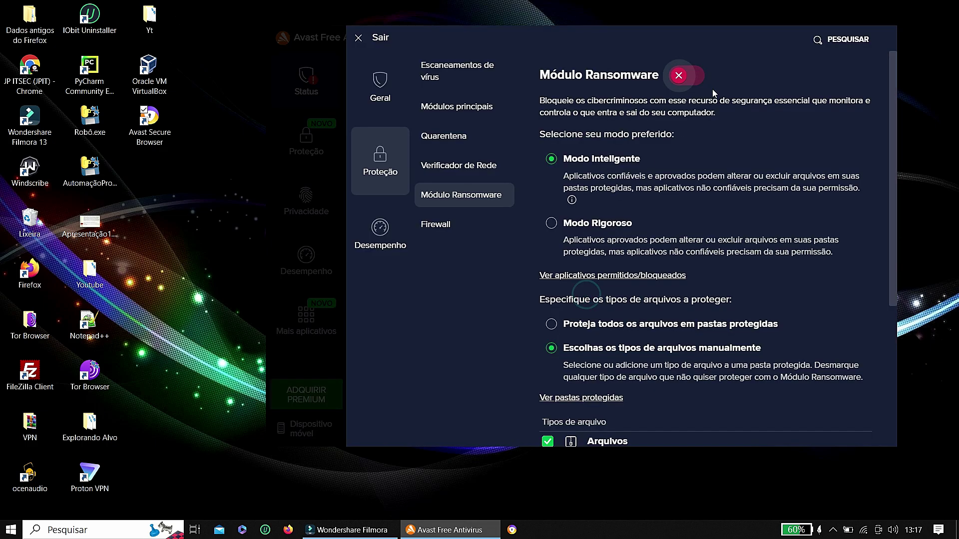
pyautogui.click(692, 73)
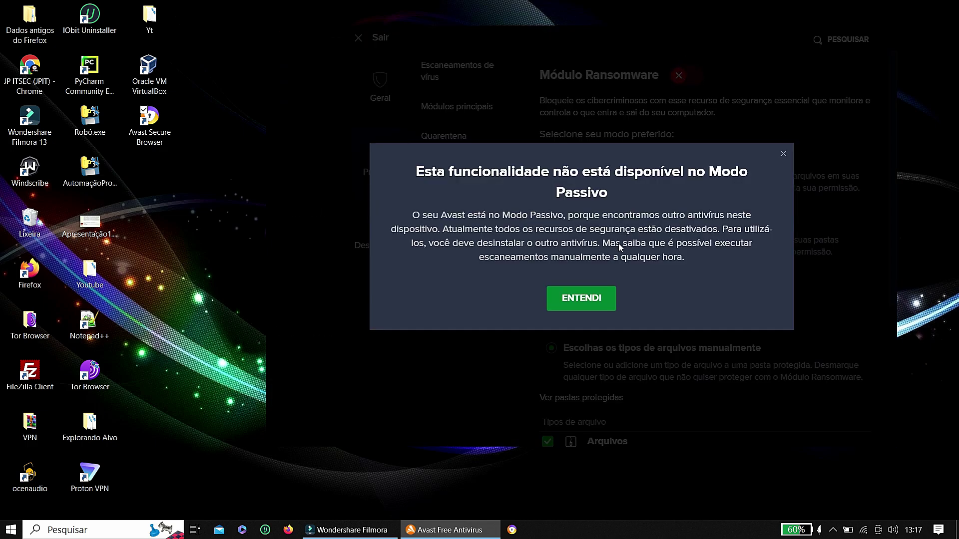
pyautogui.click(582, 299)
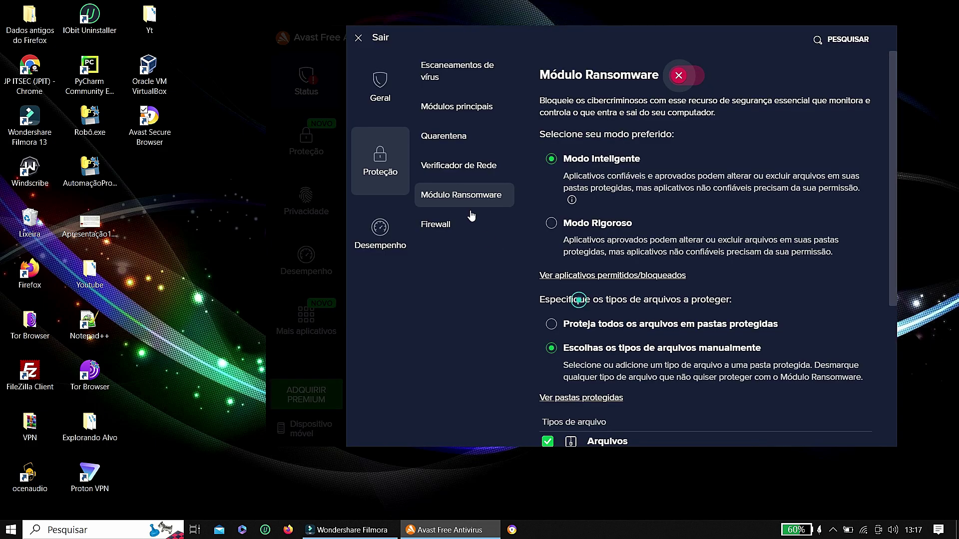
# - View the Modo Não Perturbe settings under Desempenho, and return to the Módulos principais settings under Proteção
pyautogui.click(390, 233)
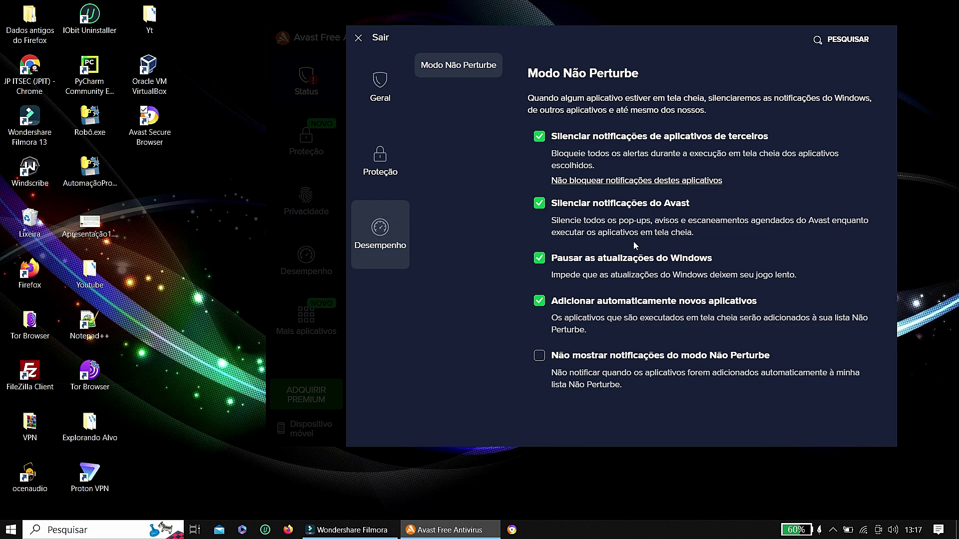
pyautogui.click(400, 186)
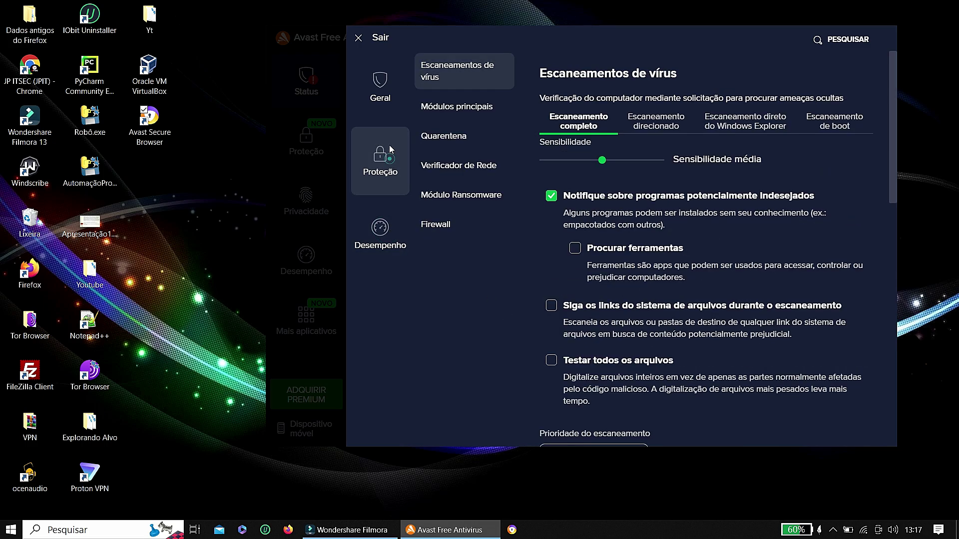
pyautogui.click(455, 109)
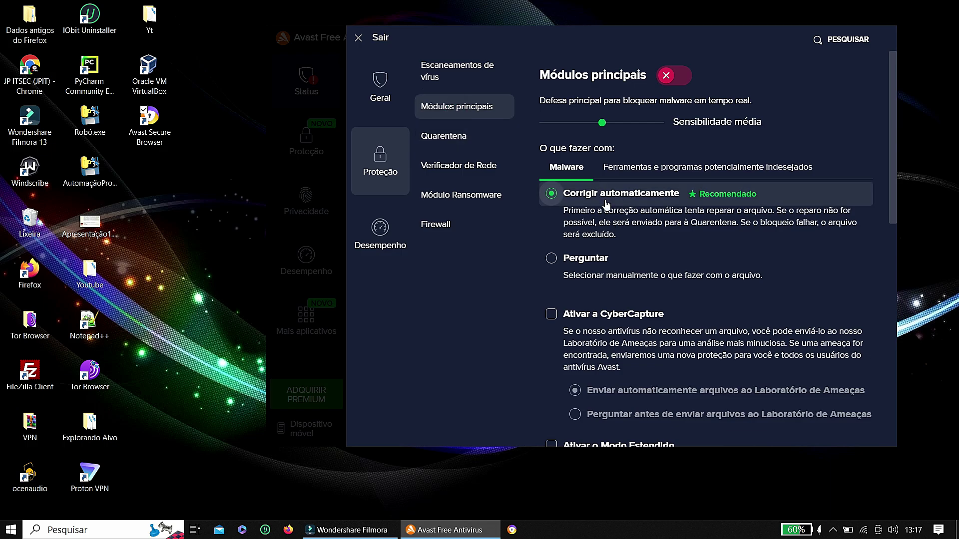
# - Examine the Quarentena, Verificador de Rede and Módulo Ransomware settings under Proteção, and leave the settings
pyautogui.click(460, 137)
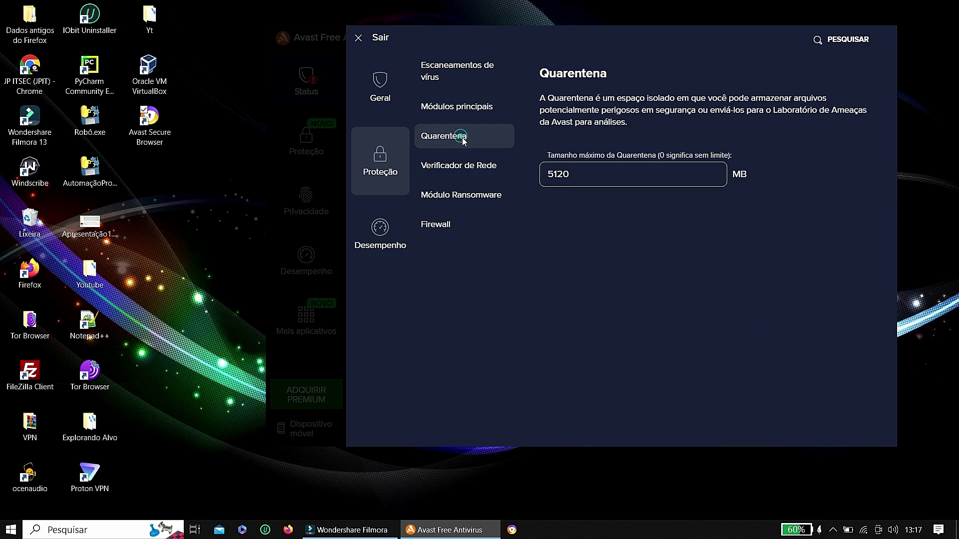
pyautogui.click(590, 170)
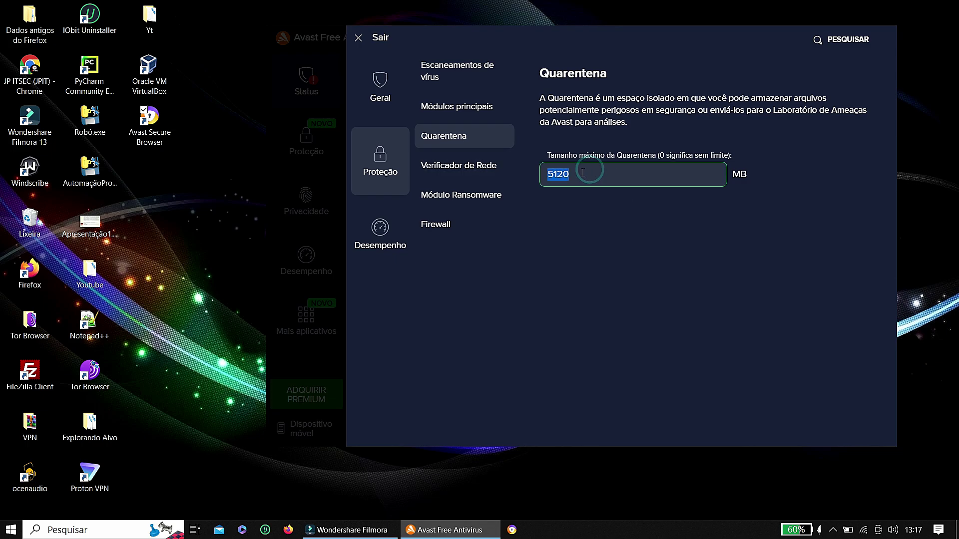
pyautogui.click(482, 165)
pyautogui.scroll(-5, 620, 300)
pyautogui.scroll(5, 620, 300)
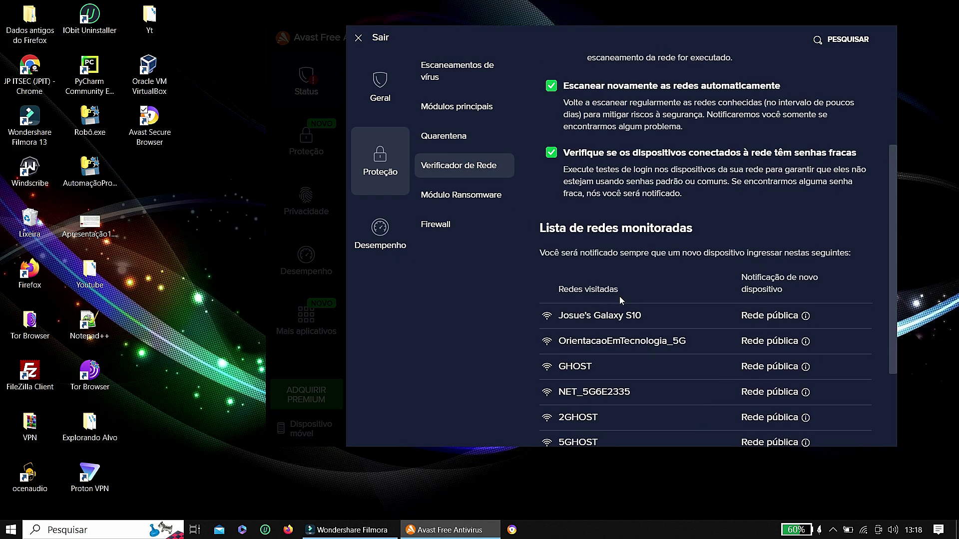
pyautogui.click(457, 204)
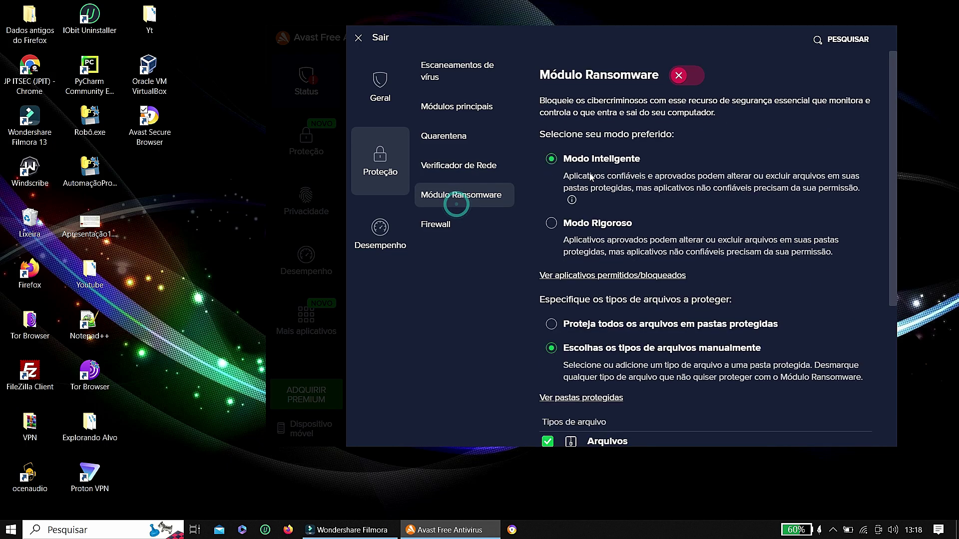
pyautogui.scroll(-3, 625, 192)
pyautogui.scroll(3, 625, 196)
pyautogui.click(360, 36)
# - Run the Escaneamento Inteligente from Escaneamentos de vírus under Proteção
pyautogui.click(329, 148)
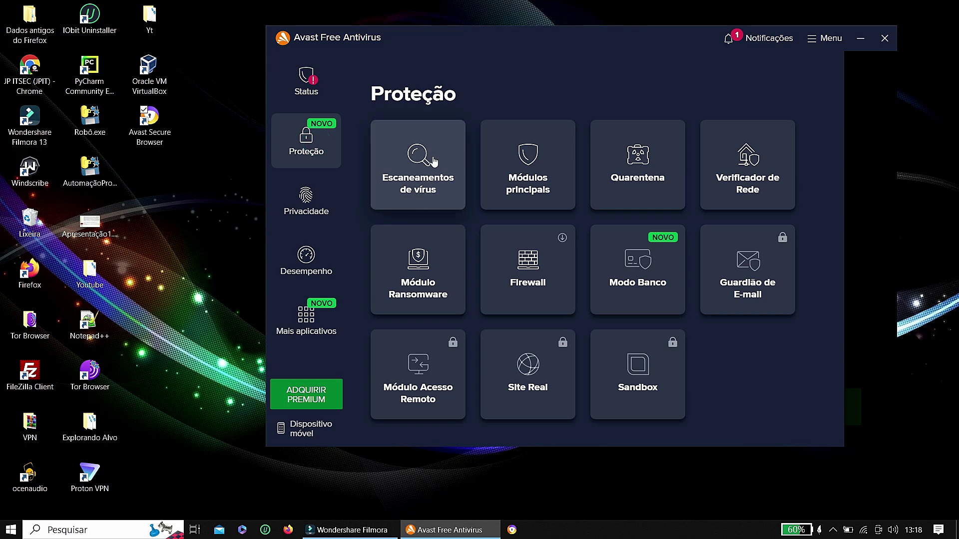
pyautogui.click(431, 156)
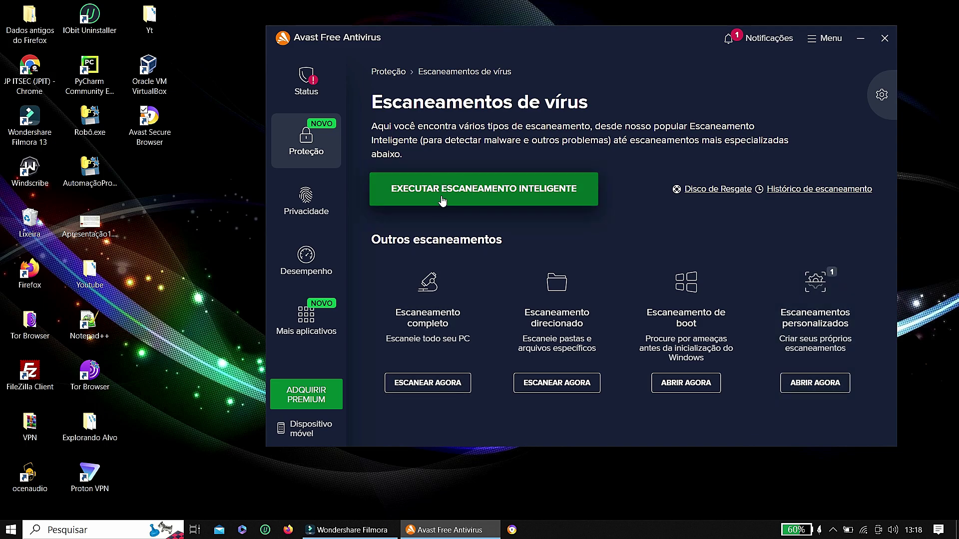
pyautogui.click(500, 193)
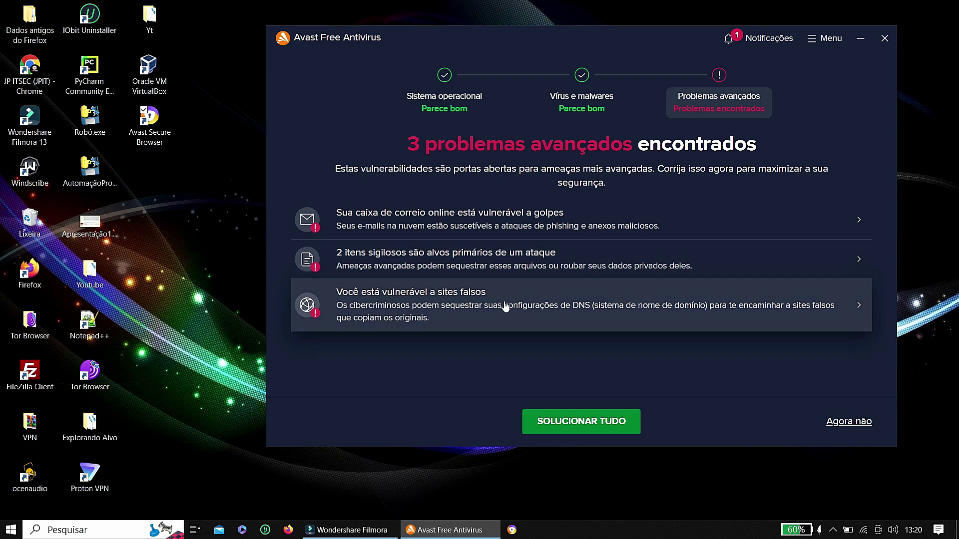
# - View the details of each advanced problem, covering fake sites, sensitive items and the online mailbox, and return to the scan results
pyautogui.click(859, 305)
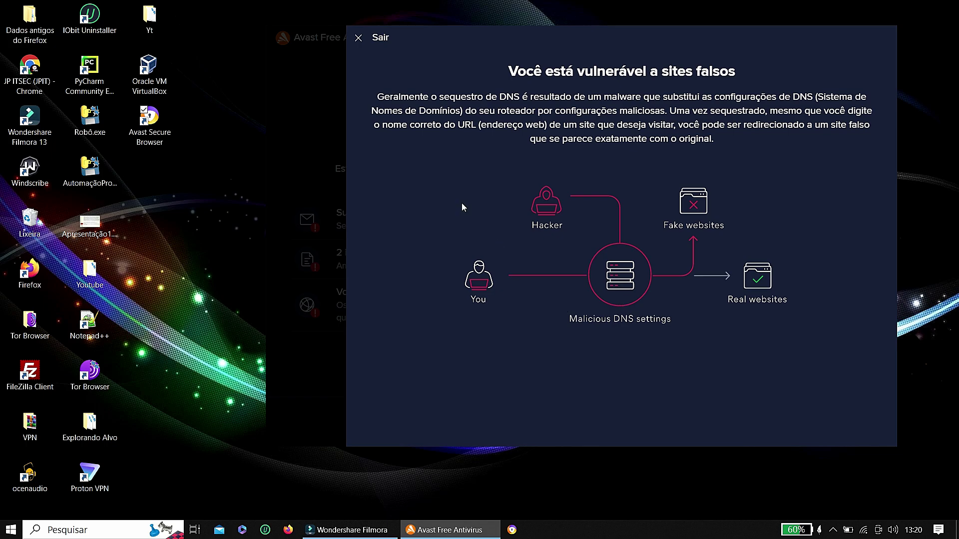
pyautogui.click(357, 38)
pyautogui.click(856, 261)
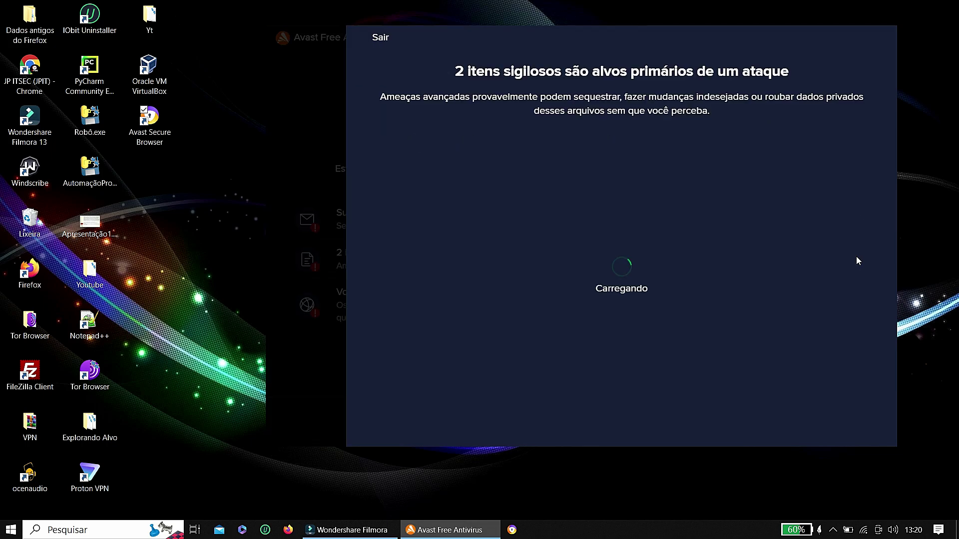
pyautogui.click(358, 40)
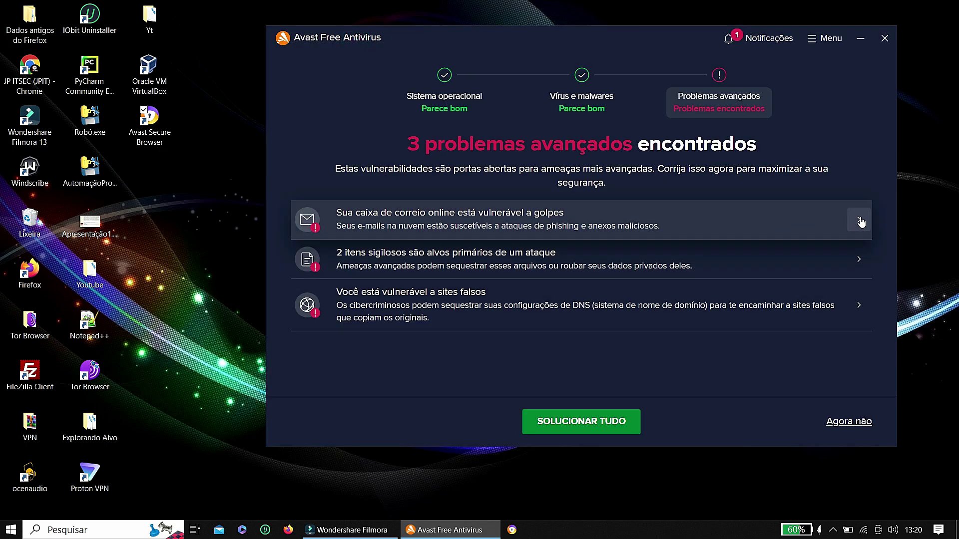
pyautogui.click(859, 220)
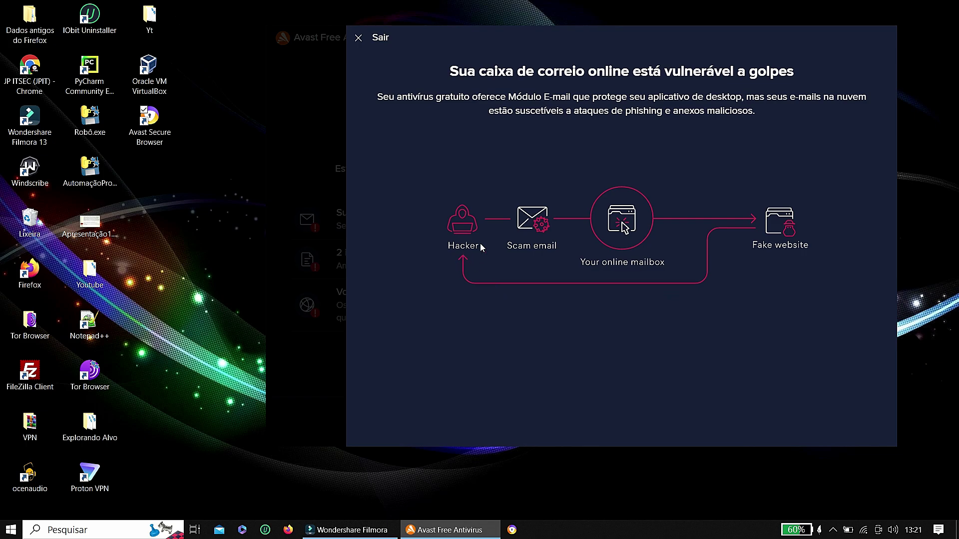
pyautogui.click(357, 44)
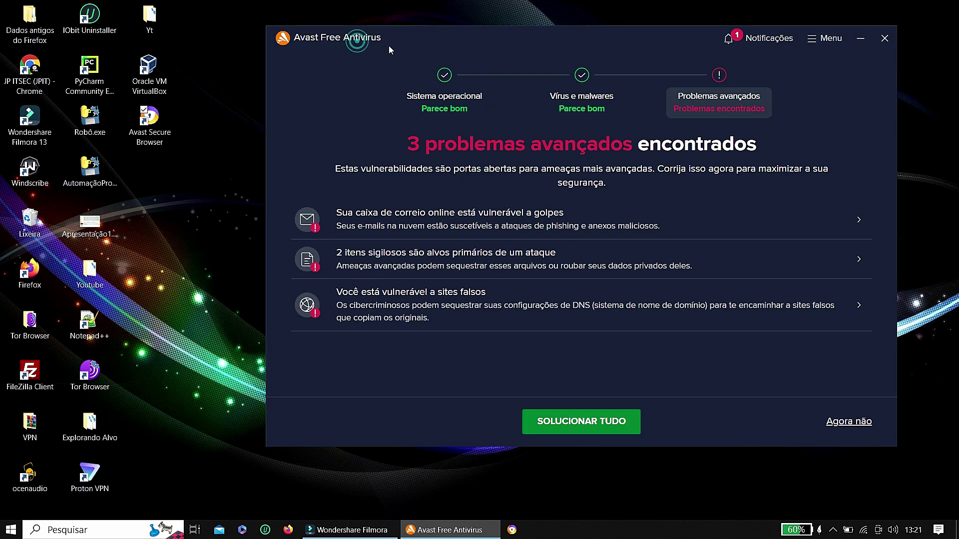
# - View the Avast Premium Security offer for solving all the advanced problems, decline it, and conclude the scan without the free trial
pyautogui.click(609, 422)
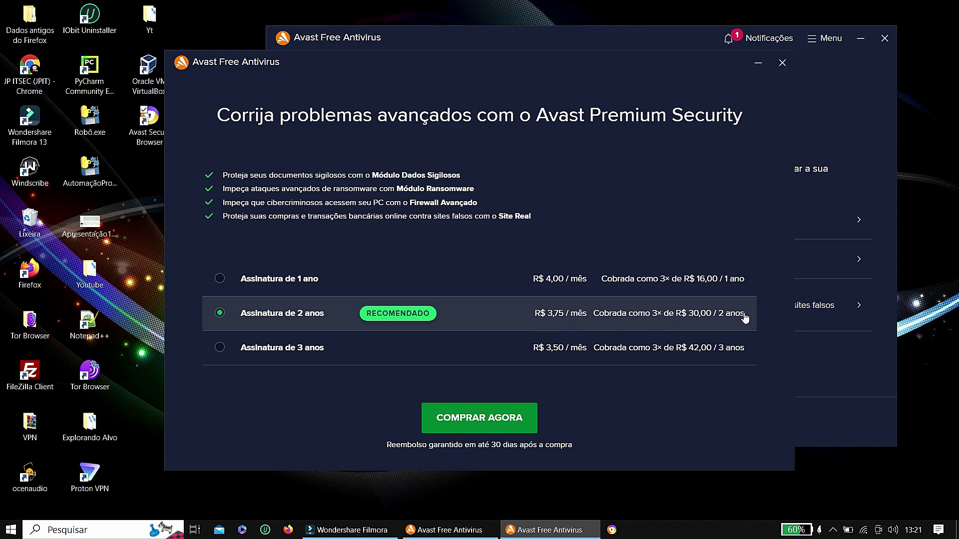
pyautogui.click(783, 63)
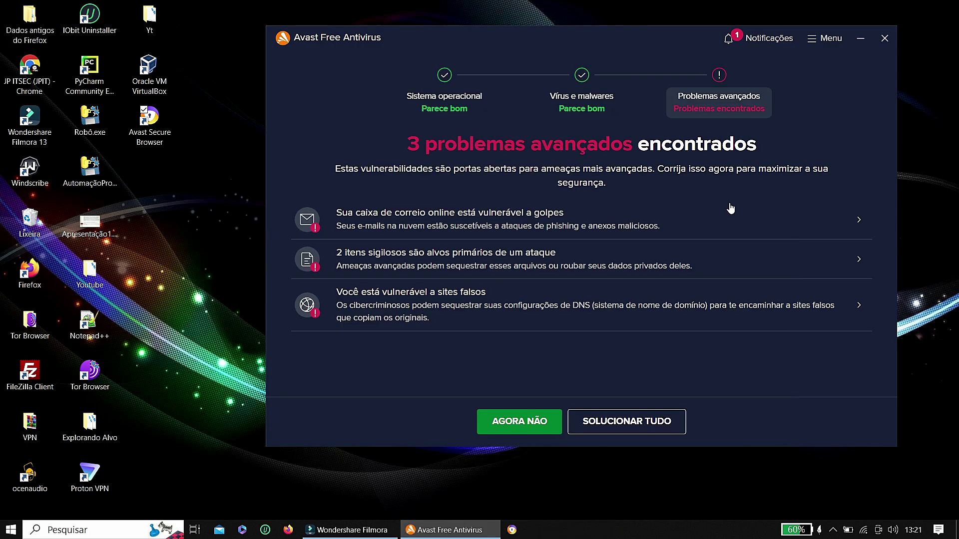
pyautogui.click(529, 421)
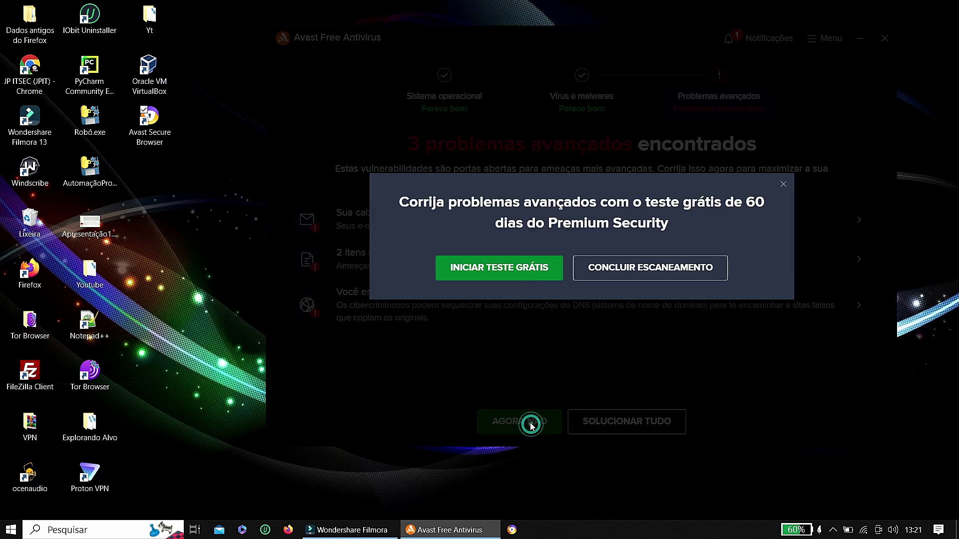
pyautogui.click(606, 272)
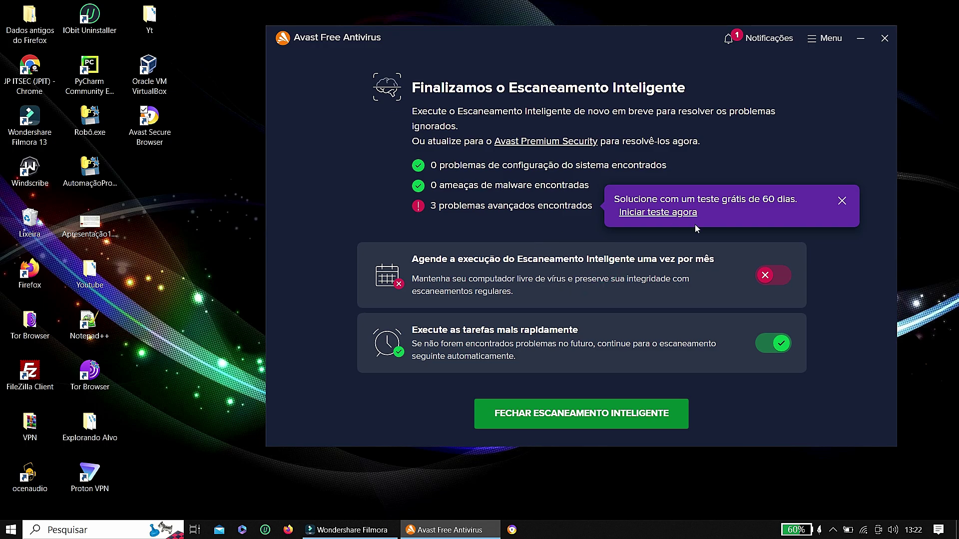
# - Dismiss the trial offer, schedule the Escaneamento Inteligente to run once a month, and close the antivirus window
pyautogui.click(842, 206)
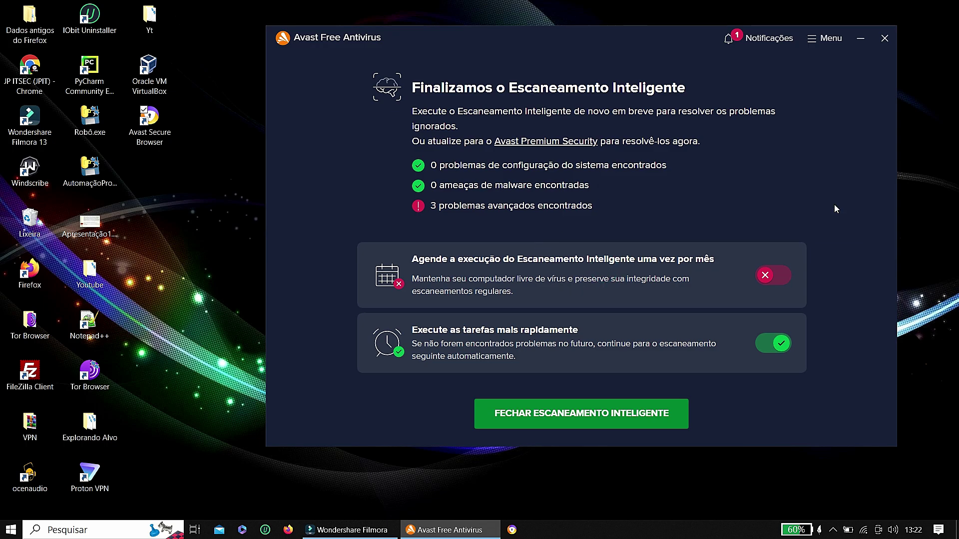
pyautogui.click(782, 276)
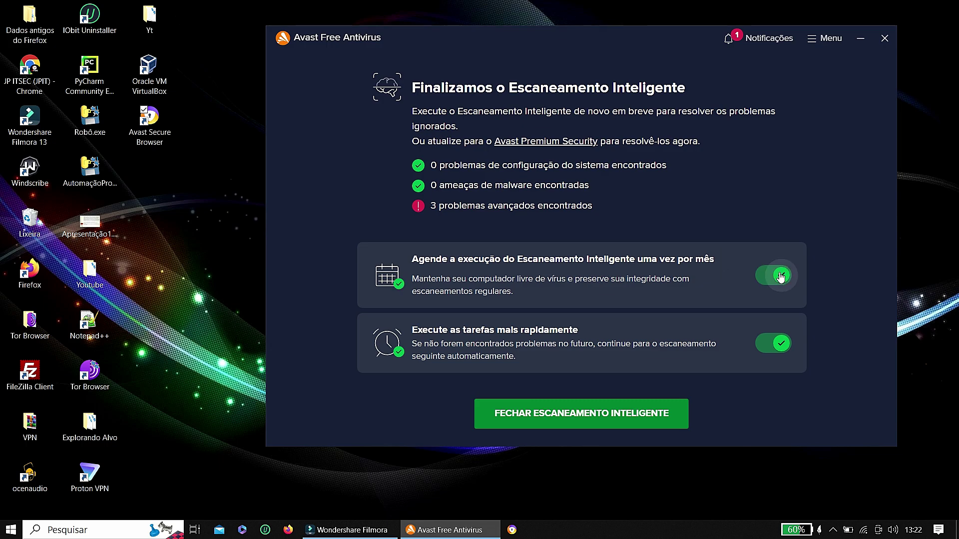
pyautogui.click(884, 38)
# - Reopen Avast Free Antivirus from Windows search and open Módulos principais under Proteção
pyautogui.click(91, 534)
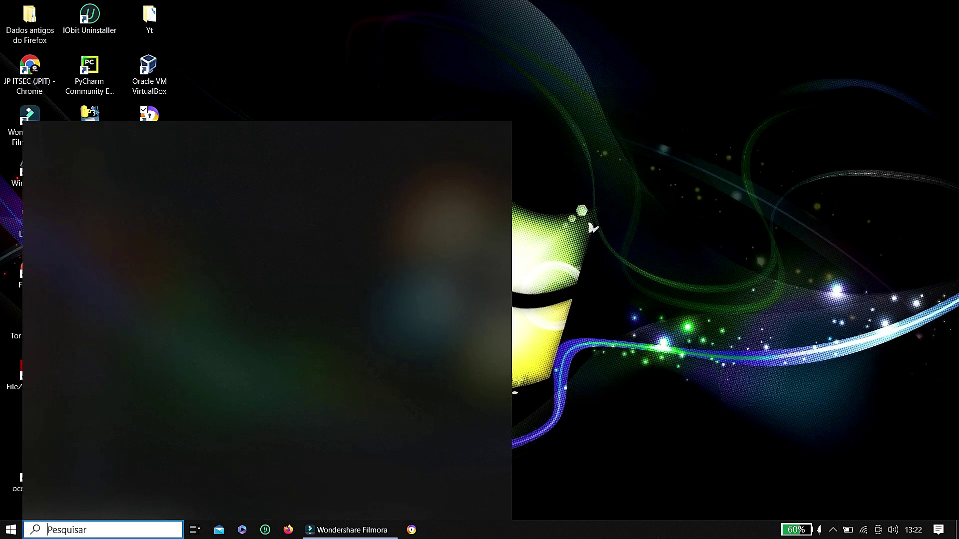
pyautogui.click(152, 305)
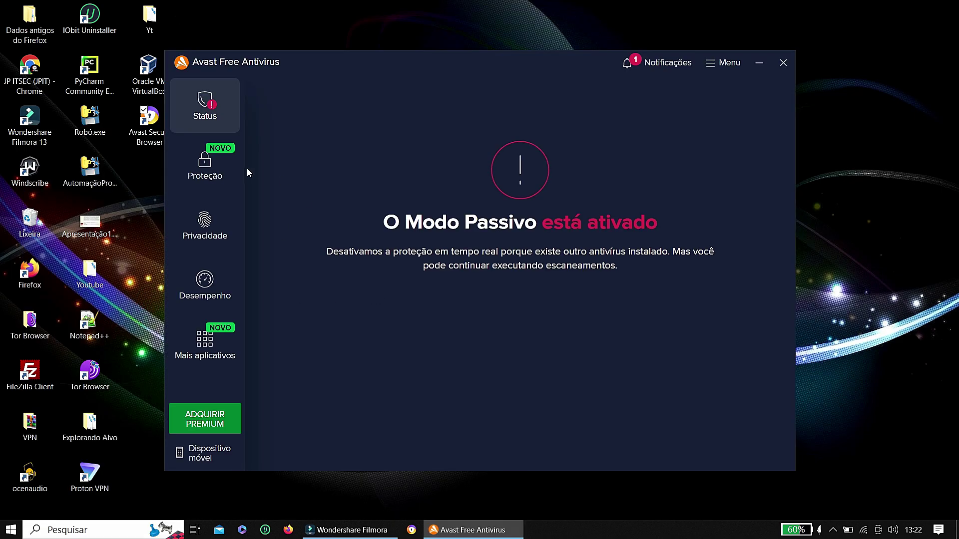
pyautogui.click(204, 182)
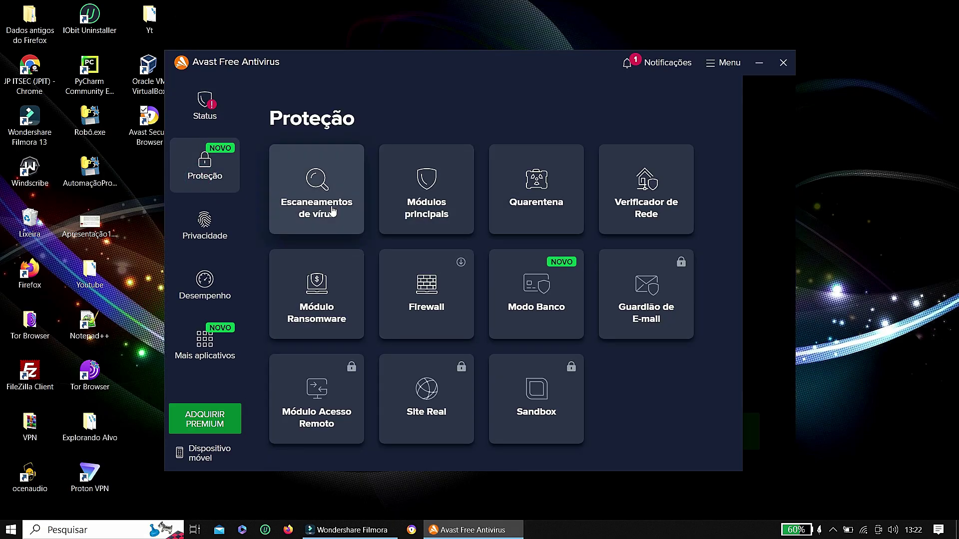
pyautogui.click(442, 190)
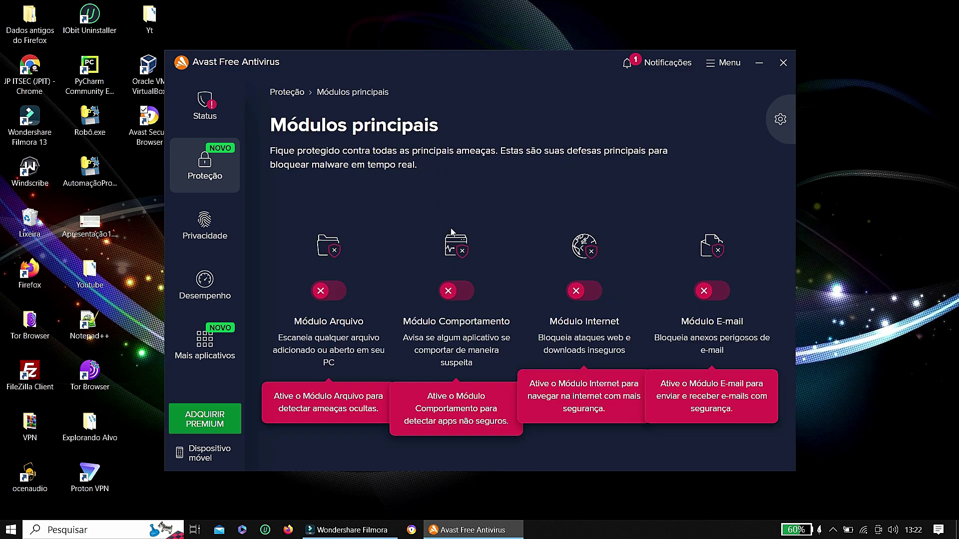
# - Try to turn on Módulo Arquivo, Módulo Comportamento, Módulo Internet and Módulo E-mail, dismissing the notice each time
pyautogui.click(330, 286)
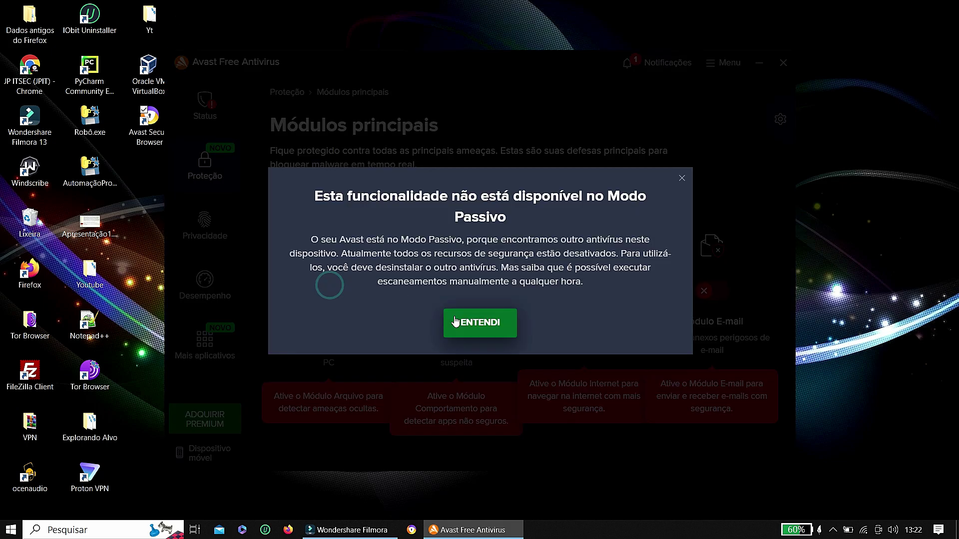
pyautogui.click(477, 323)
pyautogui.click(460, 295)
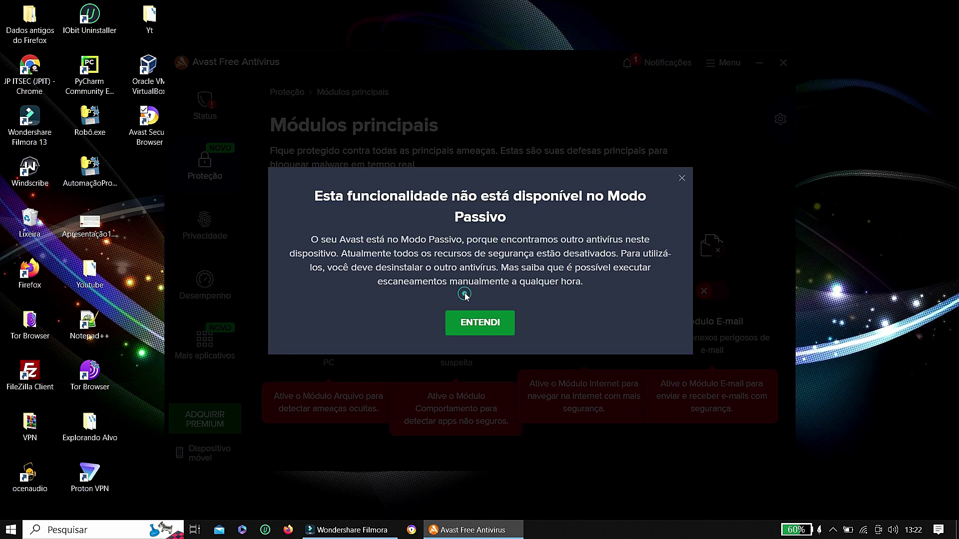
pyautogui.click(479, 323)
pyautogui.click(602, 298)
pyautogui.click(478, 323)
pyautogui.click(714, 293)
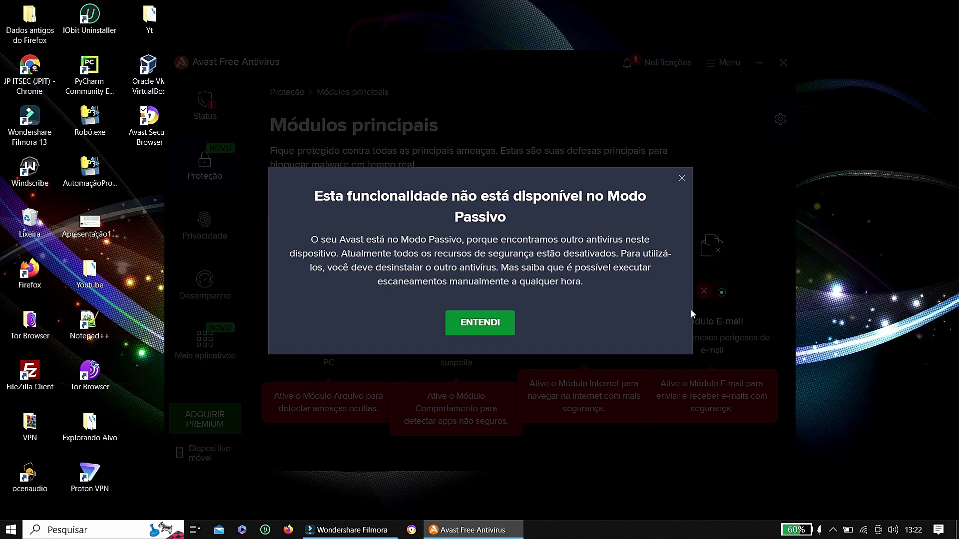
pyautogui.click(479, 327)
# - View the Quarentena page under Proteção, and return to the list of protection features
pyautogui.click(213, 172)
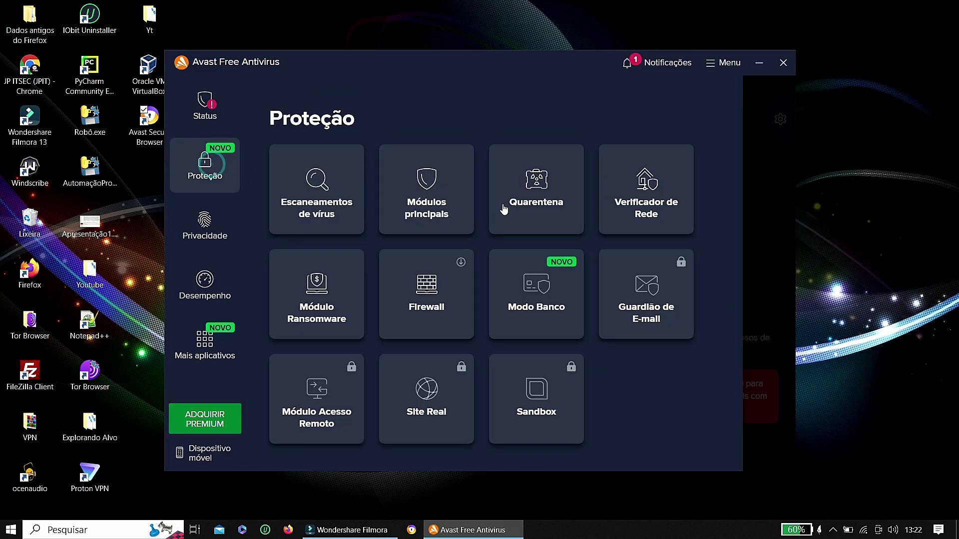
pyautogui.click(535, 204)
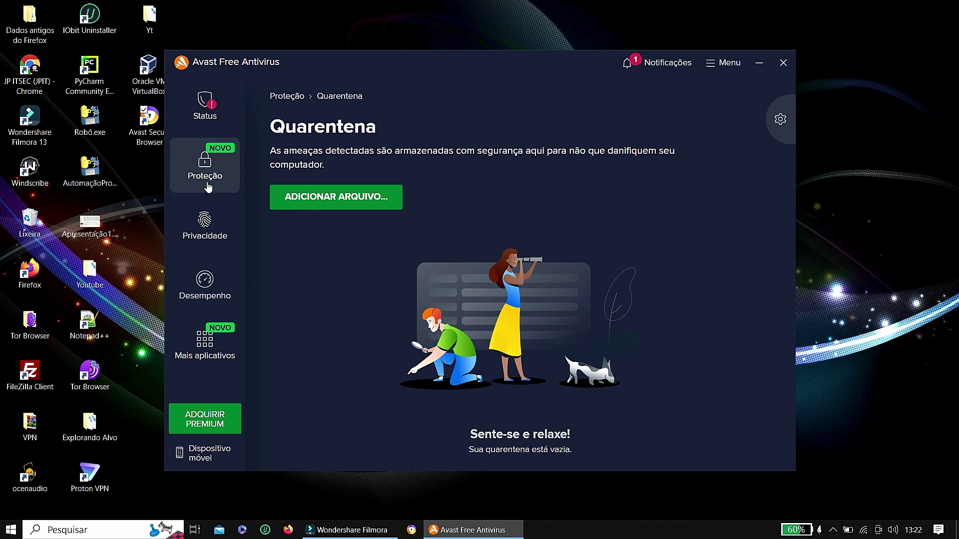
pyautogui.click(206, 186)
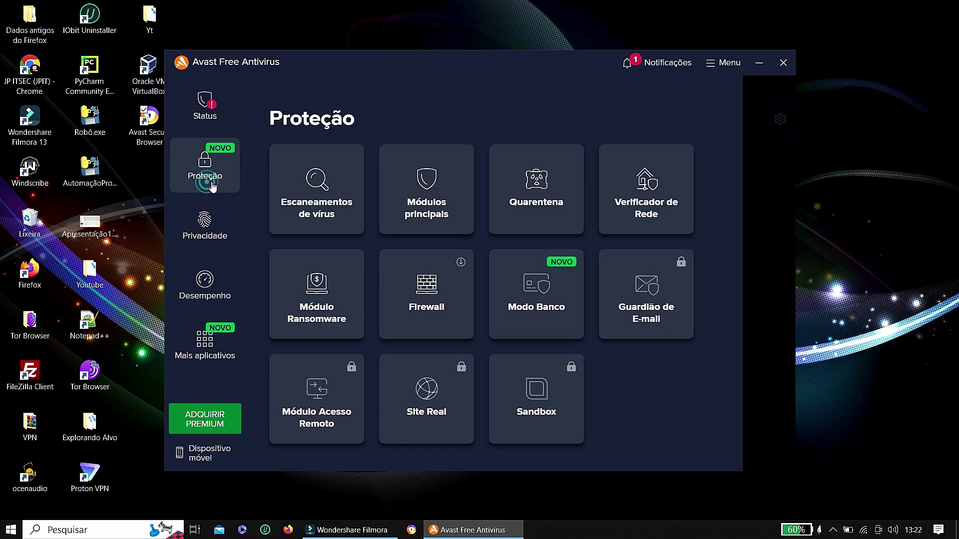
# - Start a scan of the connected network in Verificador de Rede, and return to the Proteção features without waiting for it
pyautogui.click(650, 198)
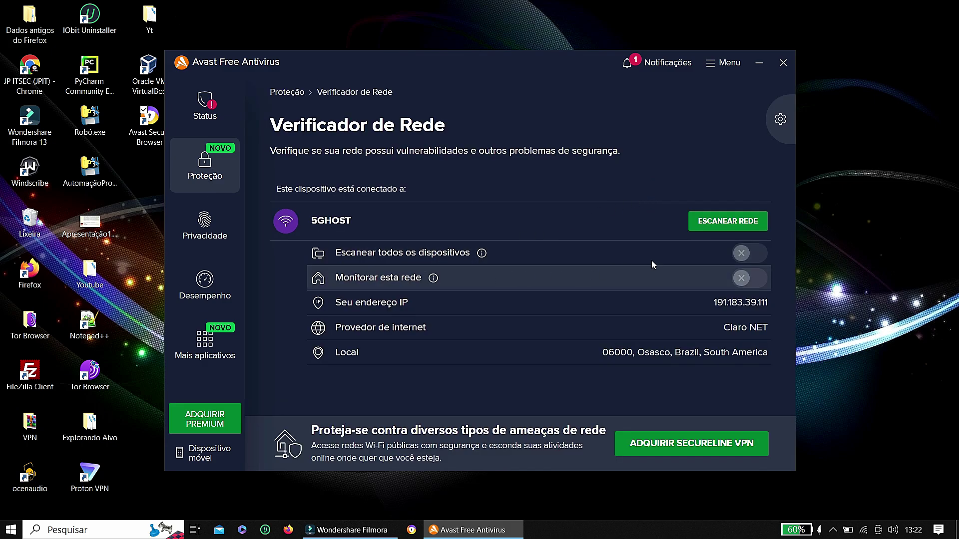
pyautogui.click(721, 225)
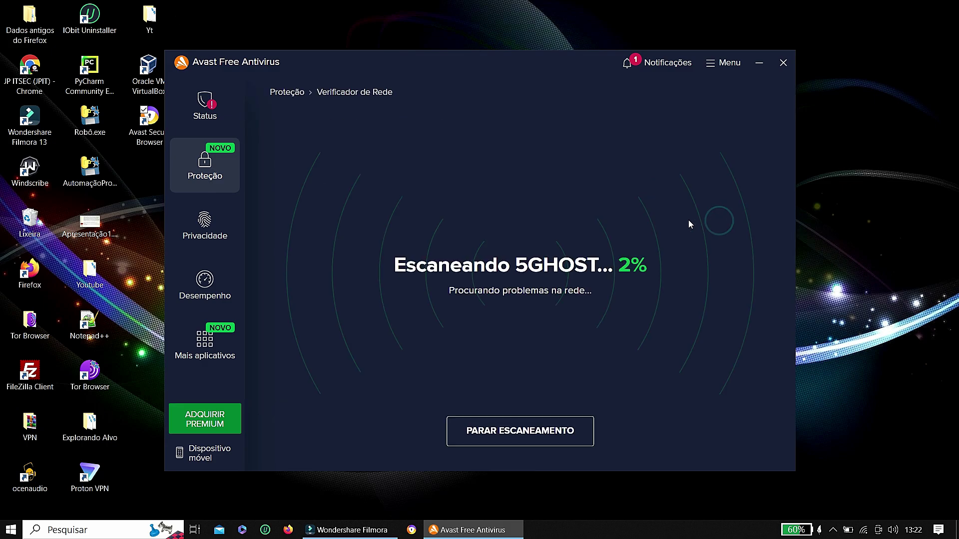
pyautogui.click(200, 174)
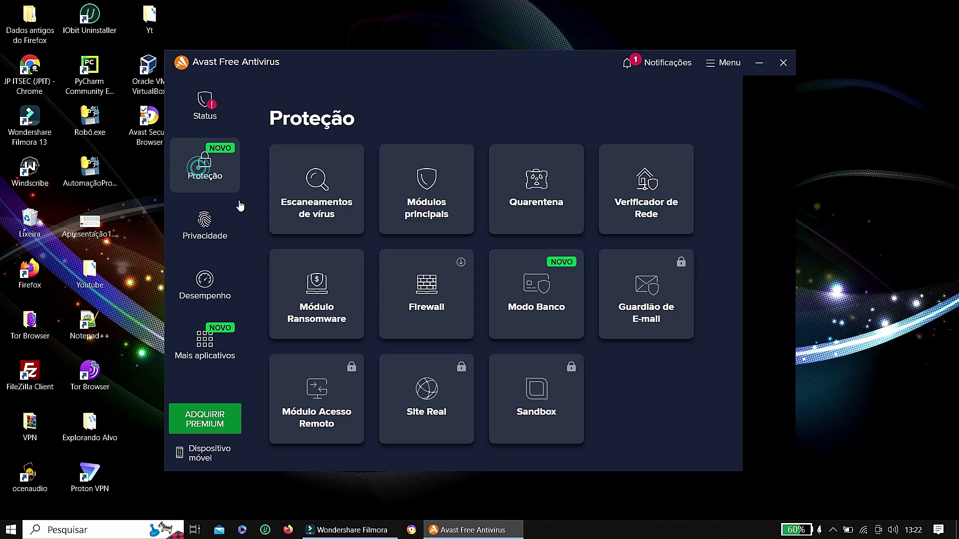
# - Try to turn on Módulo Ransomware from its page under Proteção, and dismiss the notice
pyautogui.click(326, 294)
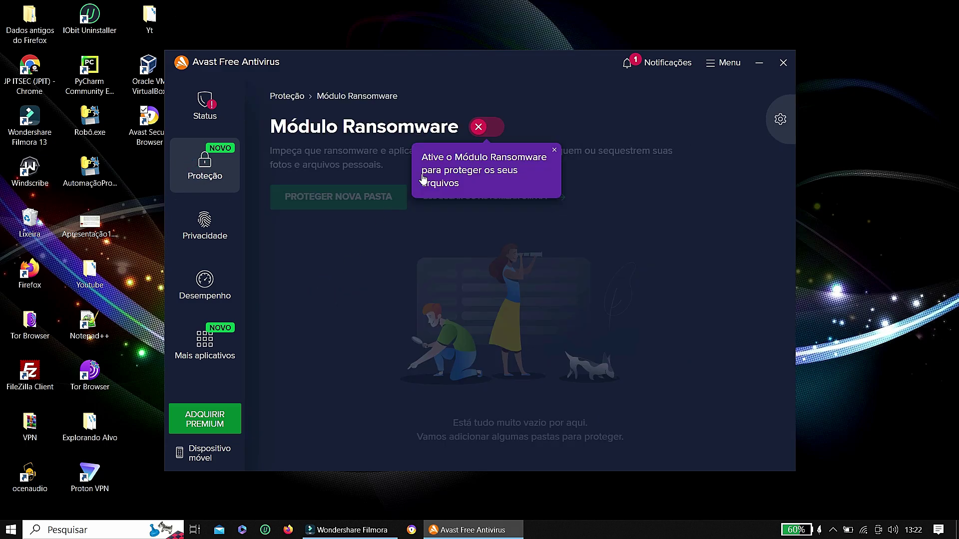
pyautogui.click(495, 134)
pyautogui.click(470, 324)
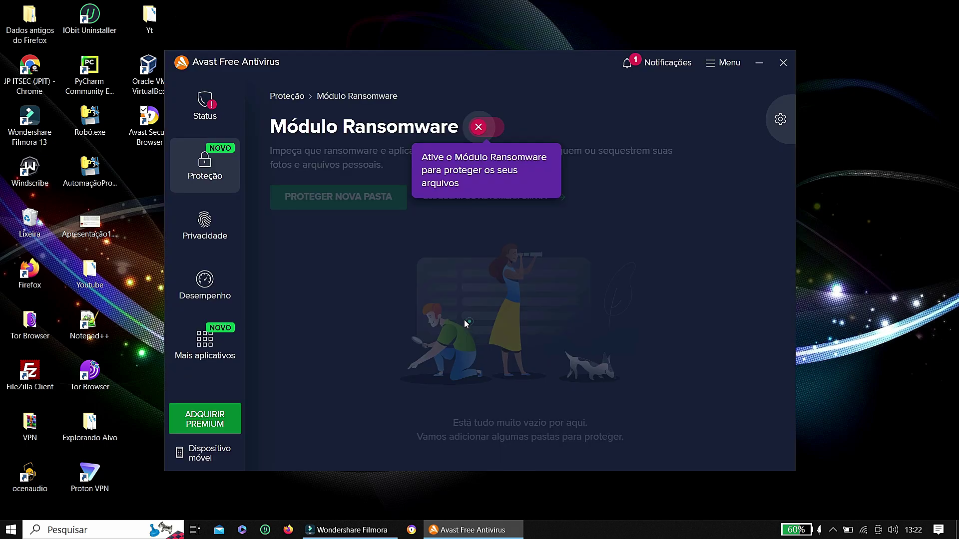
# - Return to the Proteção features and open the Firewall page
pyautogui.click(210, 183)
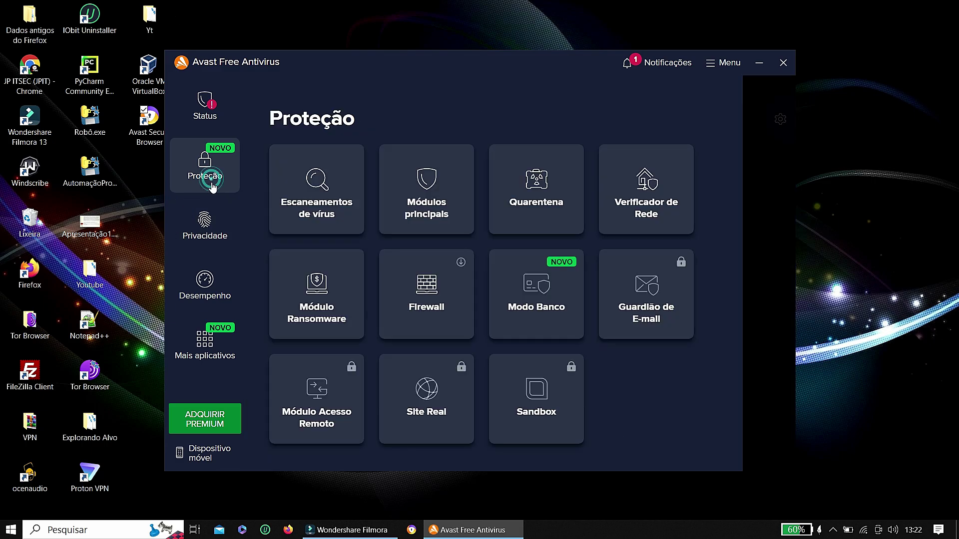
pyautogui.click(444, 293)
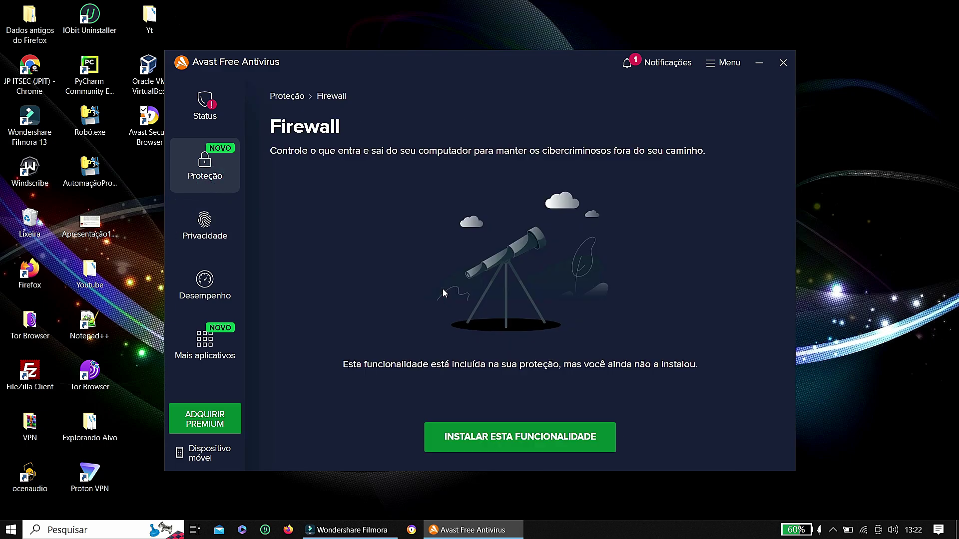
# - Install the Firewall feature under Proteção and finish its setup
pyautogui.click(488, 436)
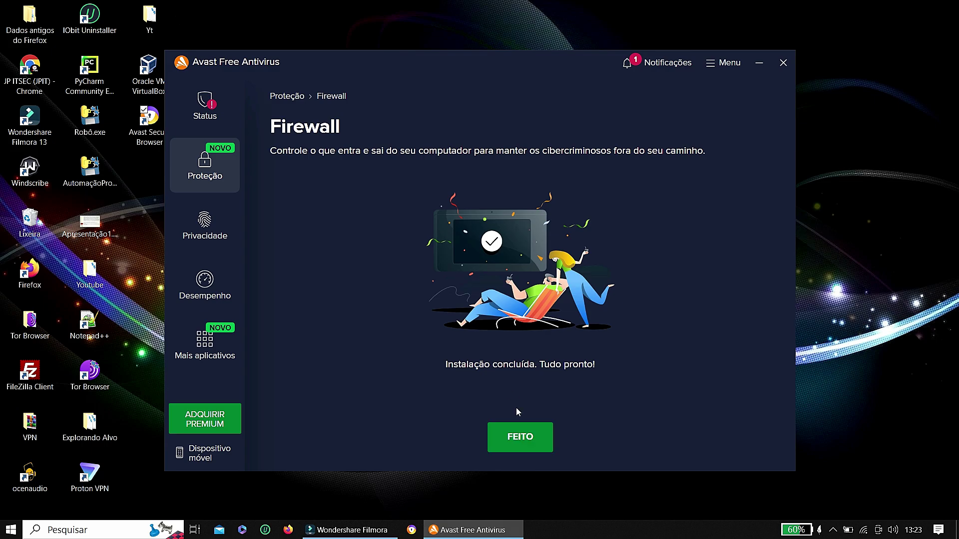
pyautogui.click(523, 439)
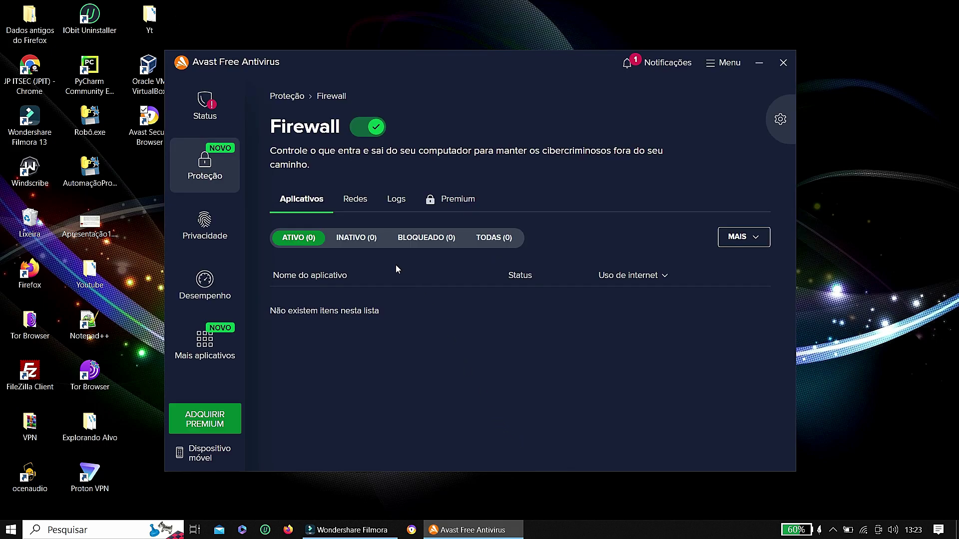
# - Review the Firewall's Redes and Logs sections and its inactive, blocked and complete application lists
pyautogui.click(355, 200)
pyautogui.click(395, 199)
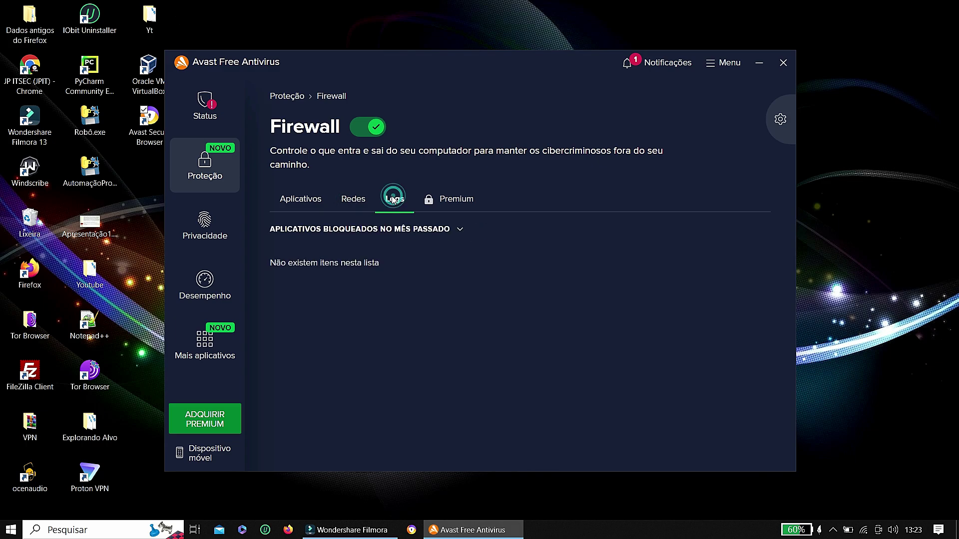
pyautogui.click(301, 200)
pyautogui.click(353, 240)
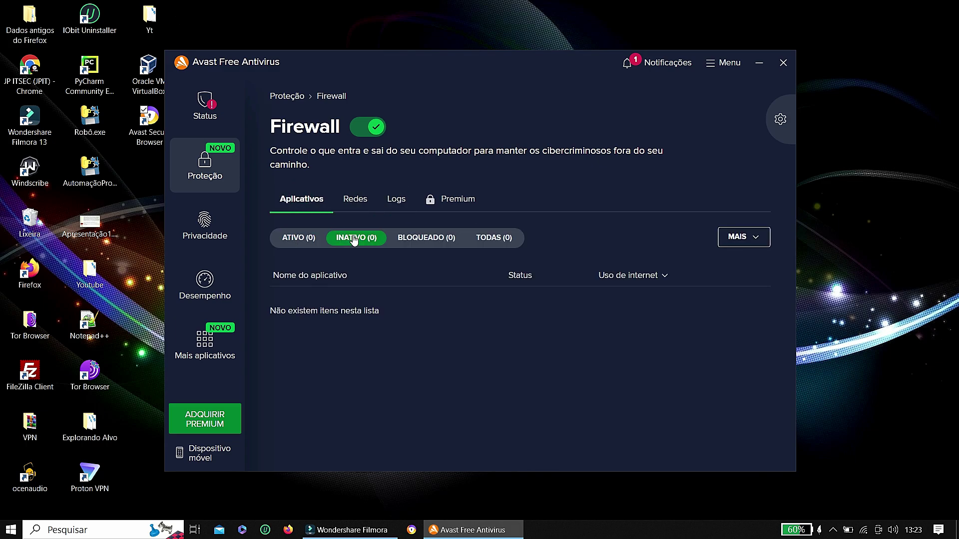
pyautogui.click(402, 240)
pyautogui.click(490, 239)
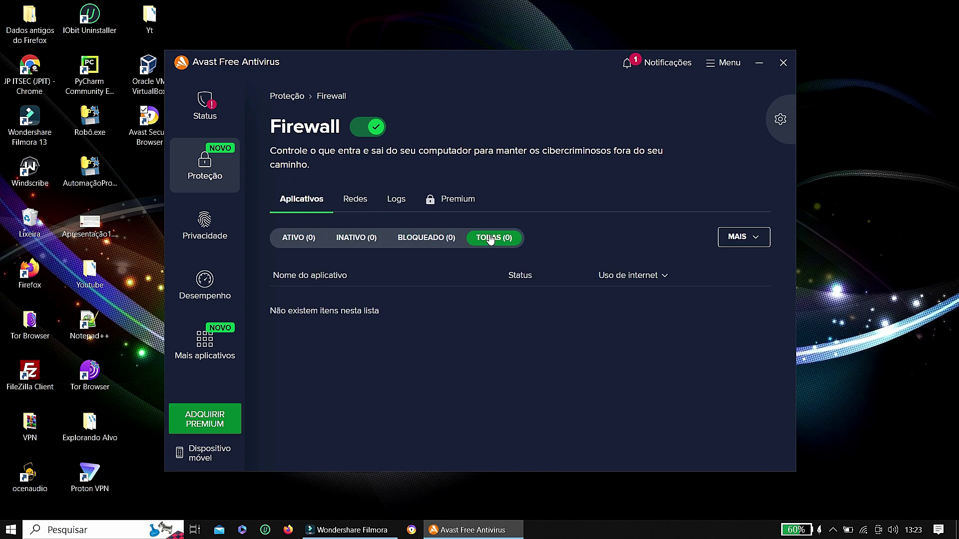
# - Look at the Firewall's options for allowing or blocking a new application, reopening the page from Proteção to view them again
pyautogui.click(744, 237)
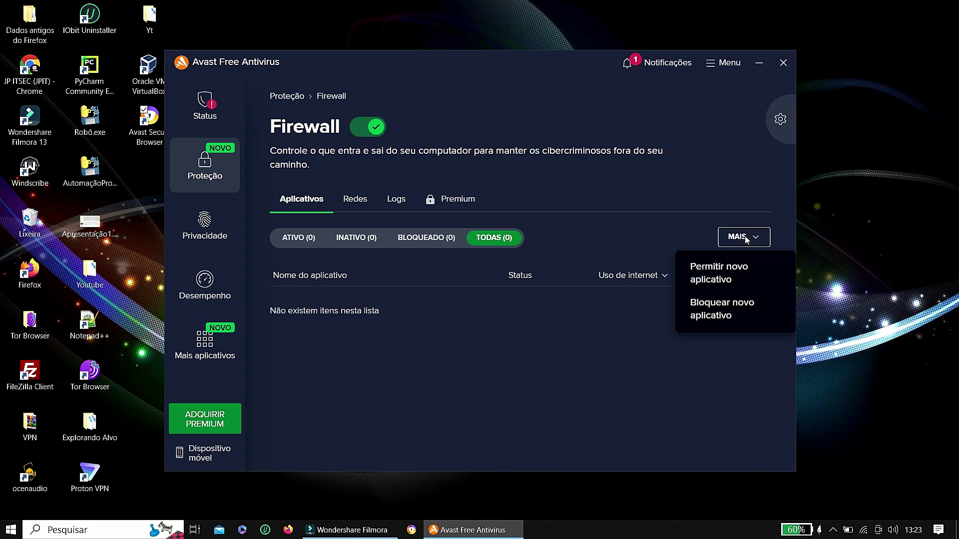
pyautogui.click(745, 237)
pyautogui.click(744, 236)
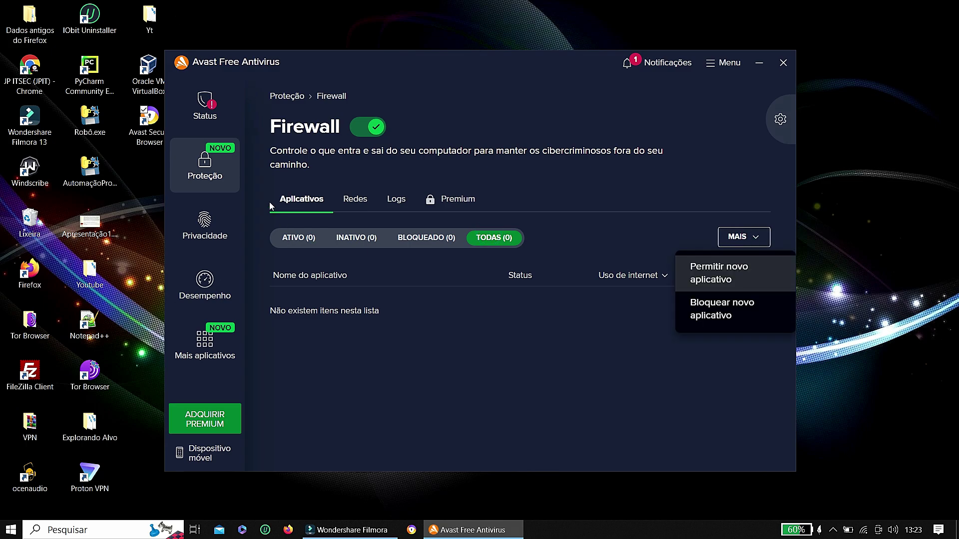
pyautogui.click(224, 196)
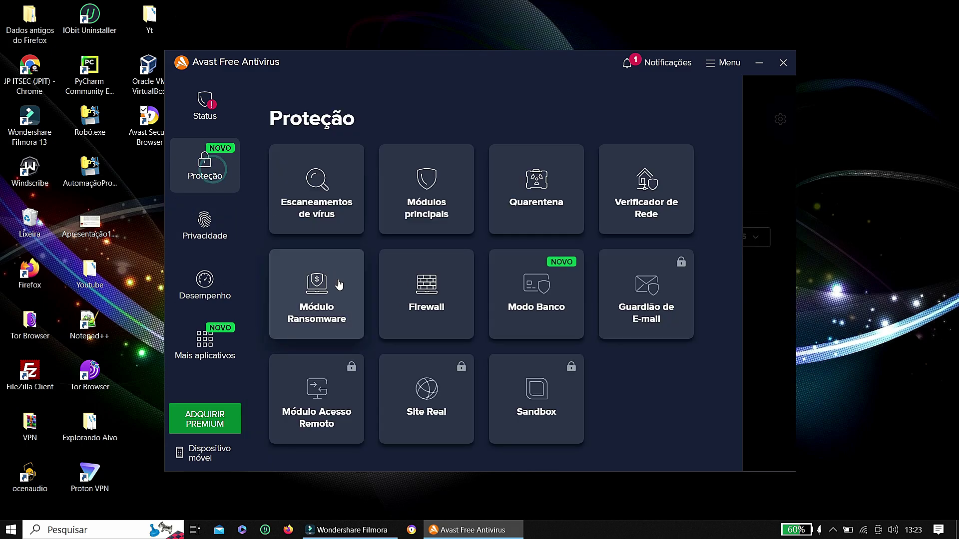
pyautogui.click(414, 295)
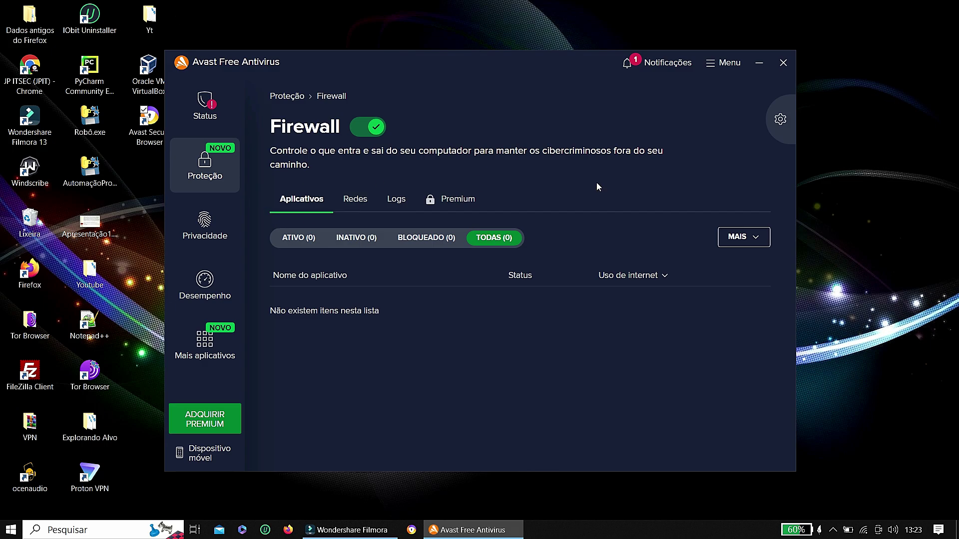
pyautogui.click(743, 237)
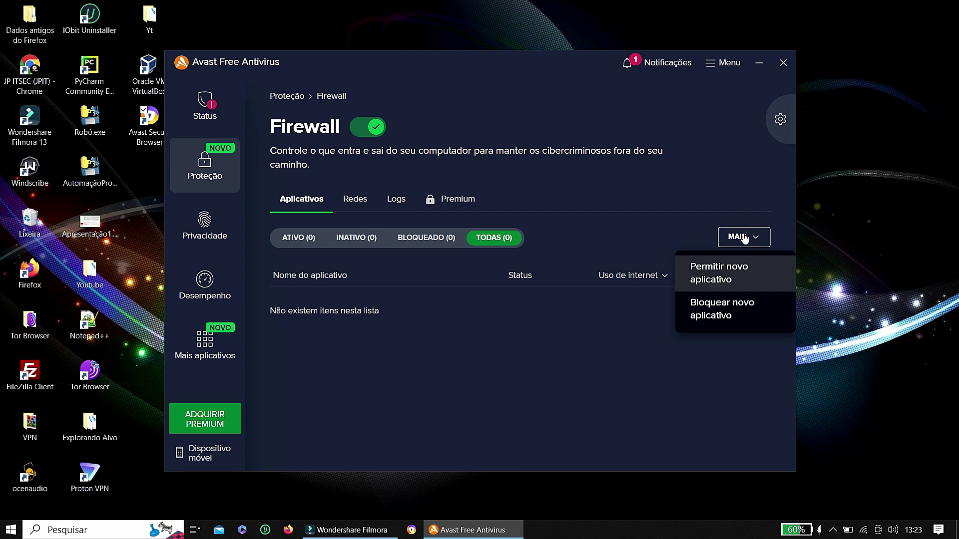
# - View the Modo Banco page under Proteção, and return to the list of protection features
pyautogui.click(231, 187)
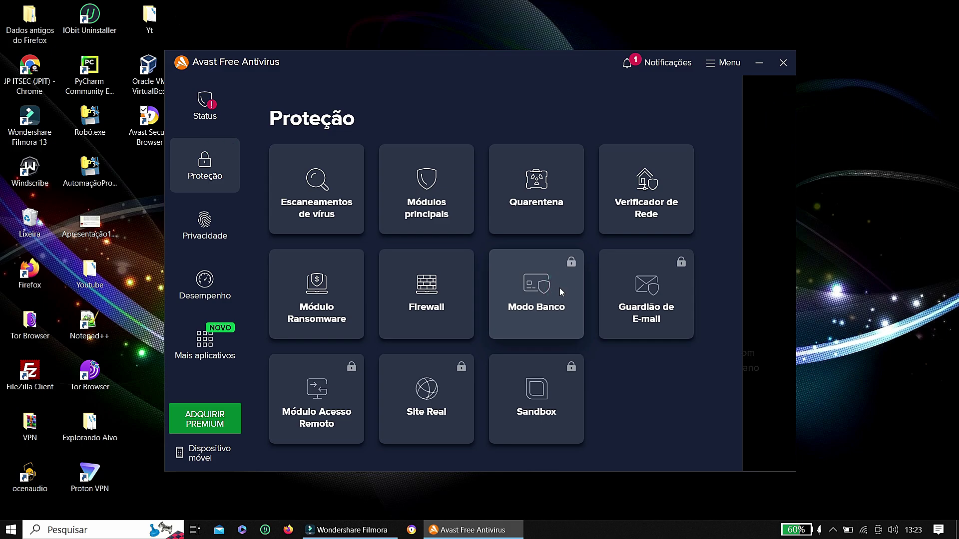
pyautogui.click(560, 292)
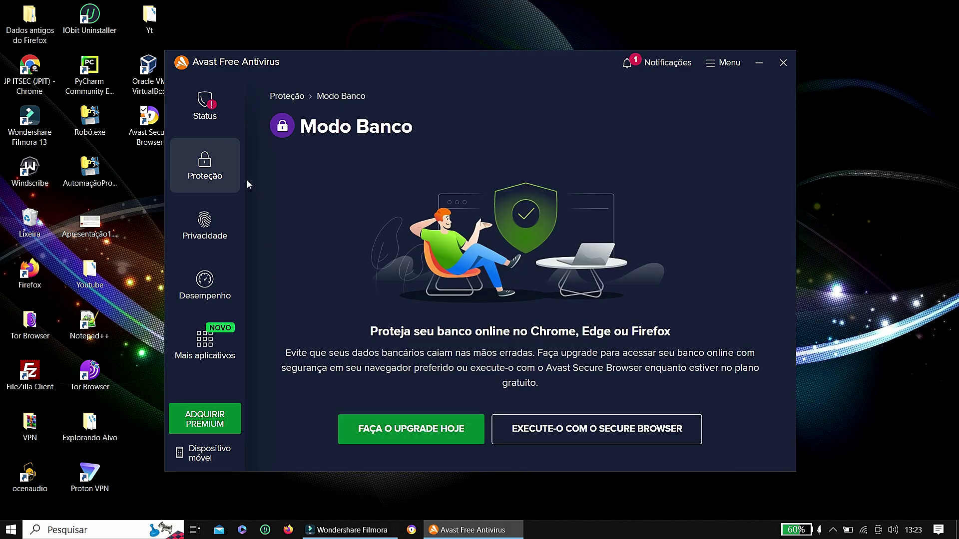
pyautogui.click(212, 175)
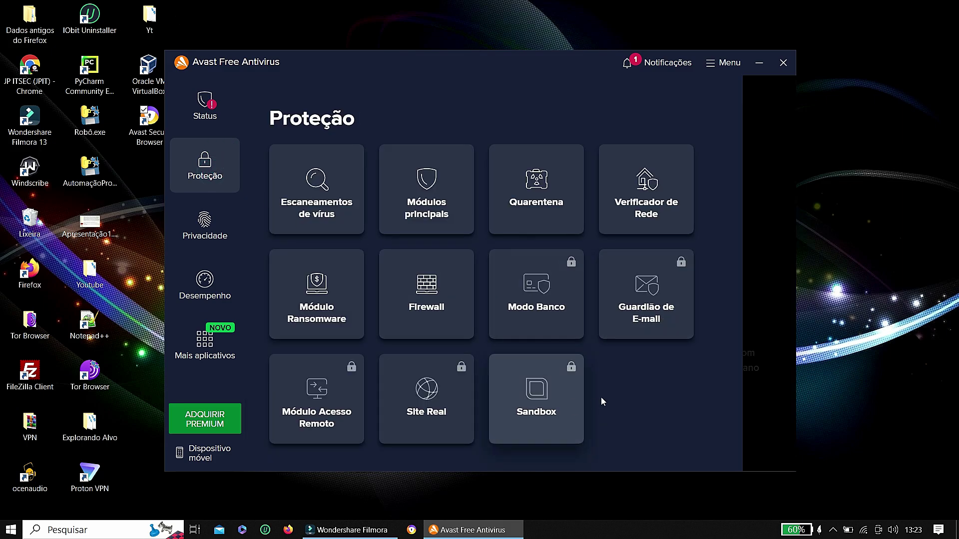
# - Try to protect the accounts with Alerta Hacker under Privacidade, cancel the browser sign-in, and return to the privacy features
pyautogui.click(205, 225)
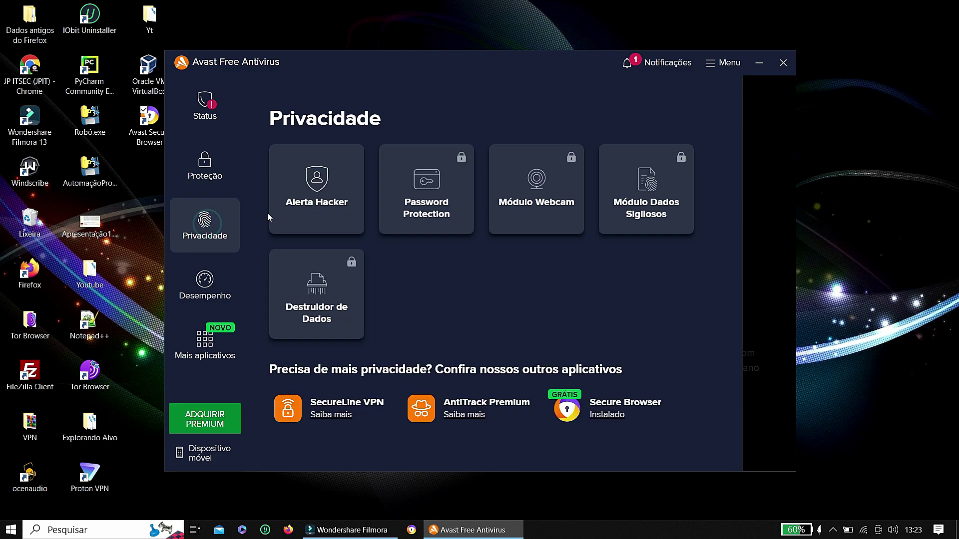
pyautogui.click(323, 199)
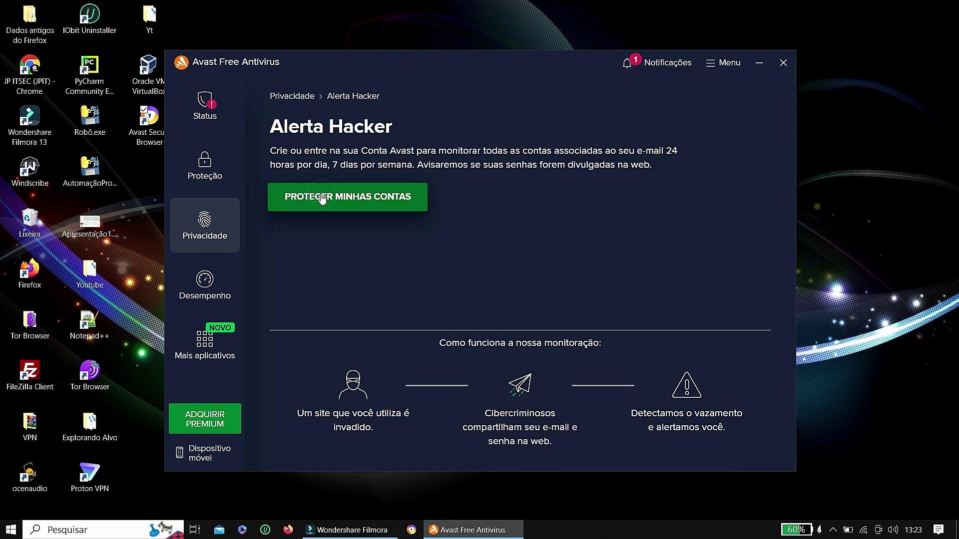
pyautogui.click(354, 201)
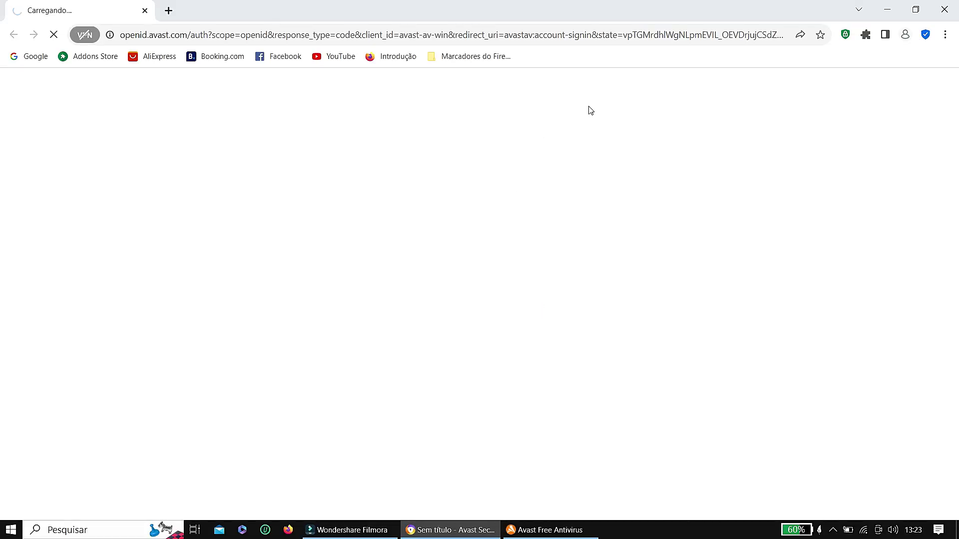
pyautogui.click(945, 9)
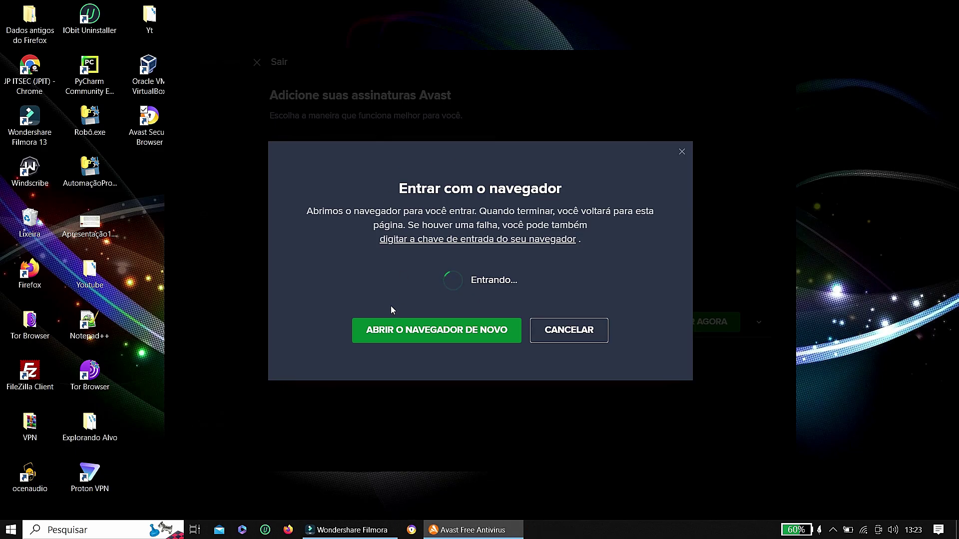
pyautogui.click(569, 330)
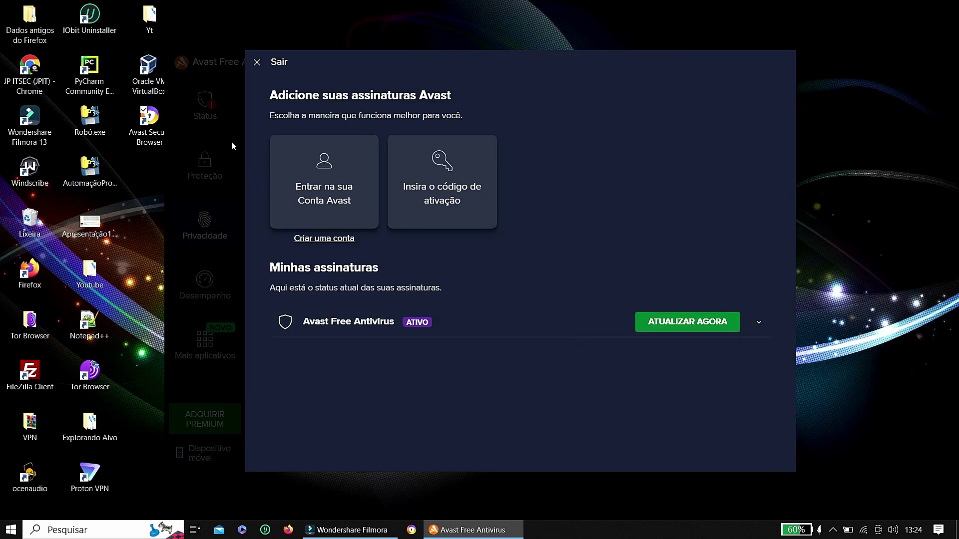
pyautogui.click(257, 62)
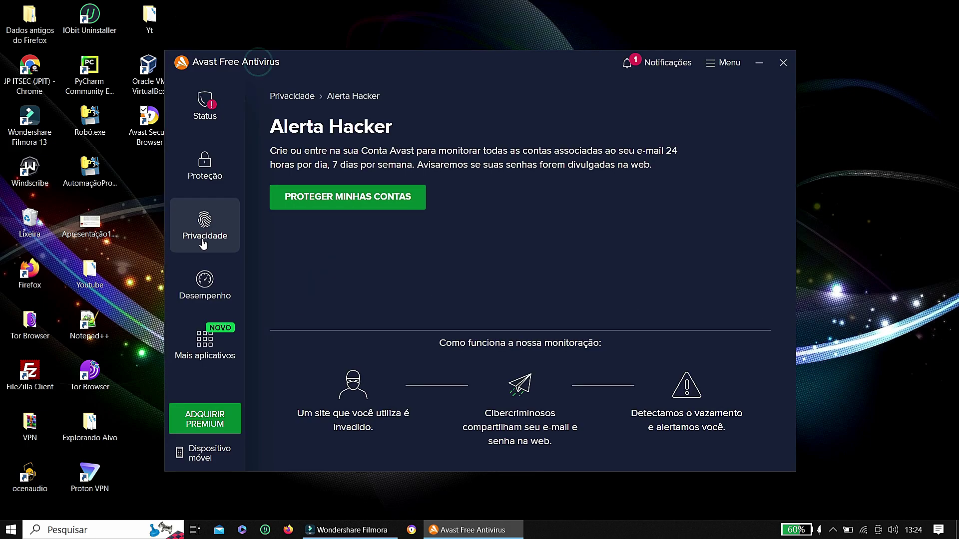
pyautogui.click(203, 244)
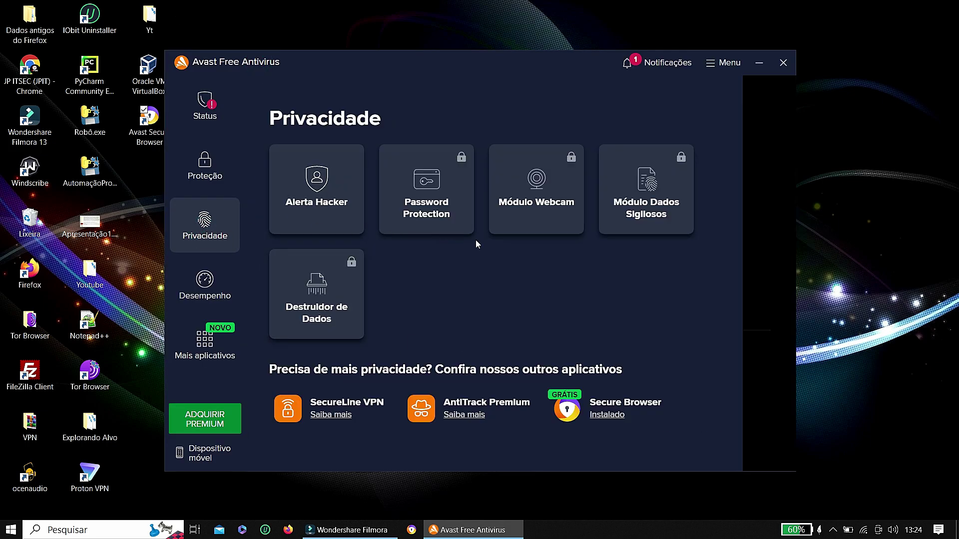
# - View the applications that can be added to Modo Não Perturbe under Desempenho, and return without adding any
pyautogui.click(214, 288)
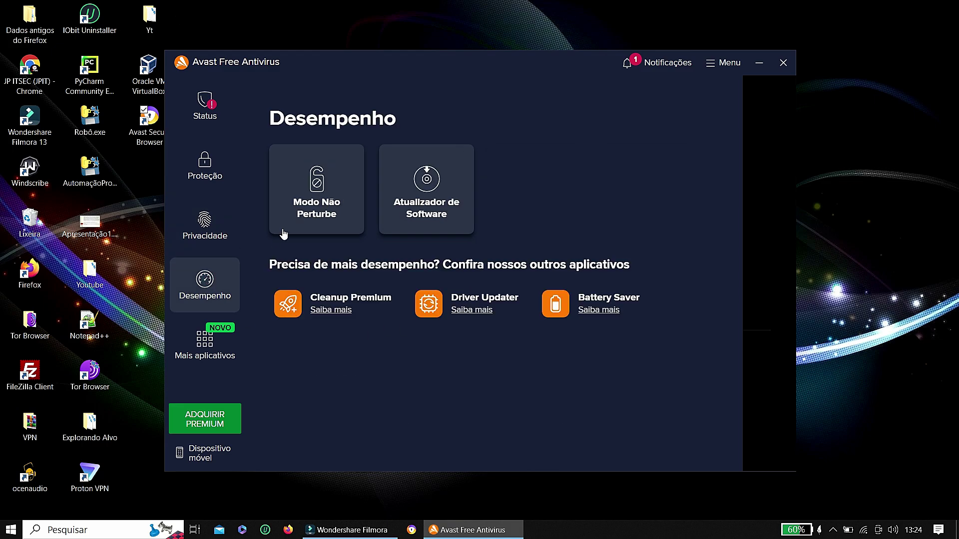
pyautogui.click(330, 195)
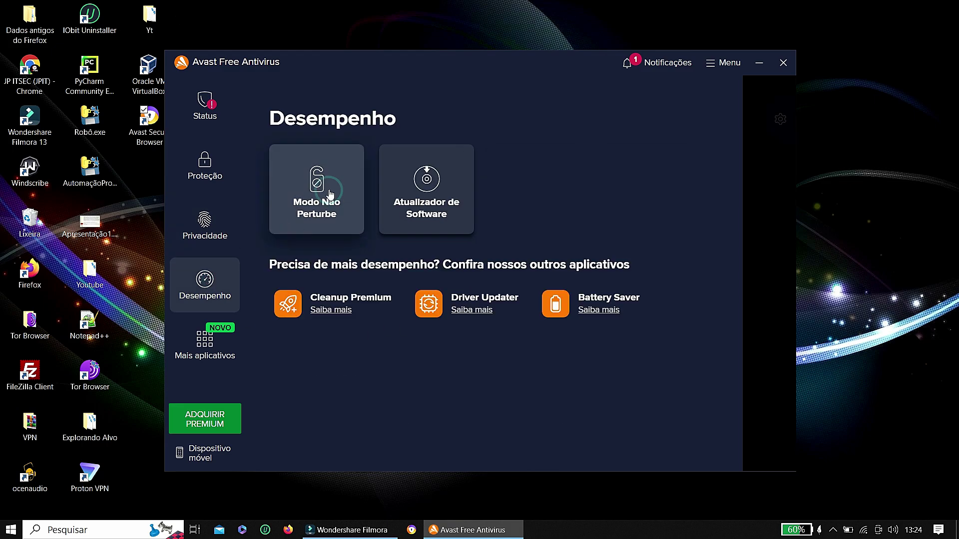
pyautogui.click(332, 197)
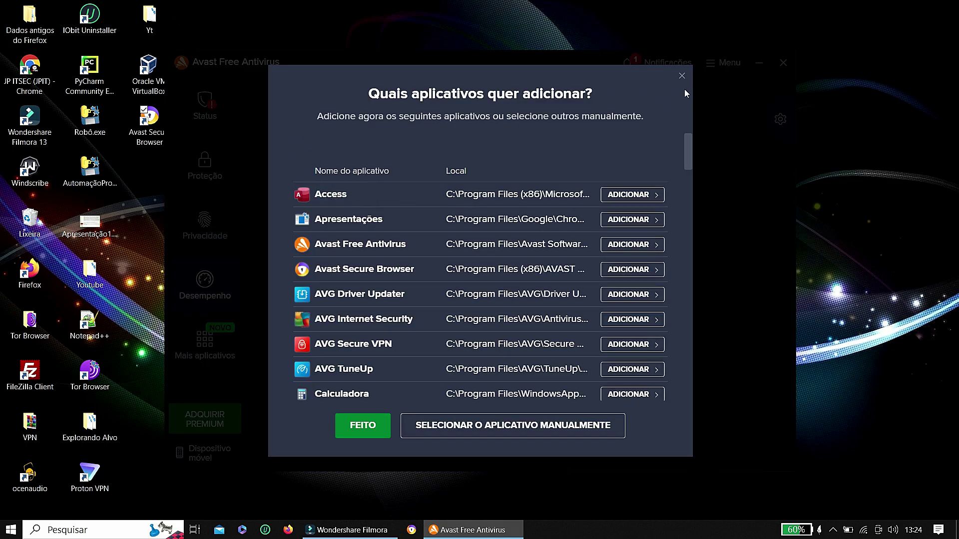
pyautogui.click(681, 76)
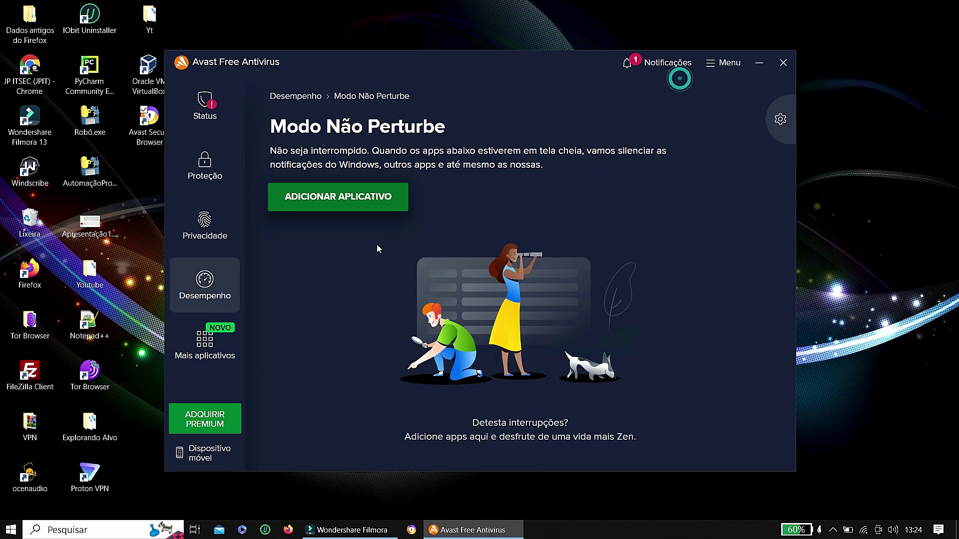
pyautogui.click(210, 289)
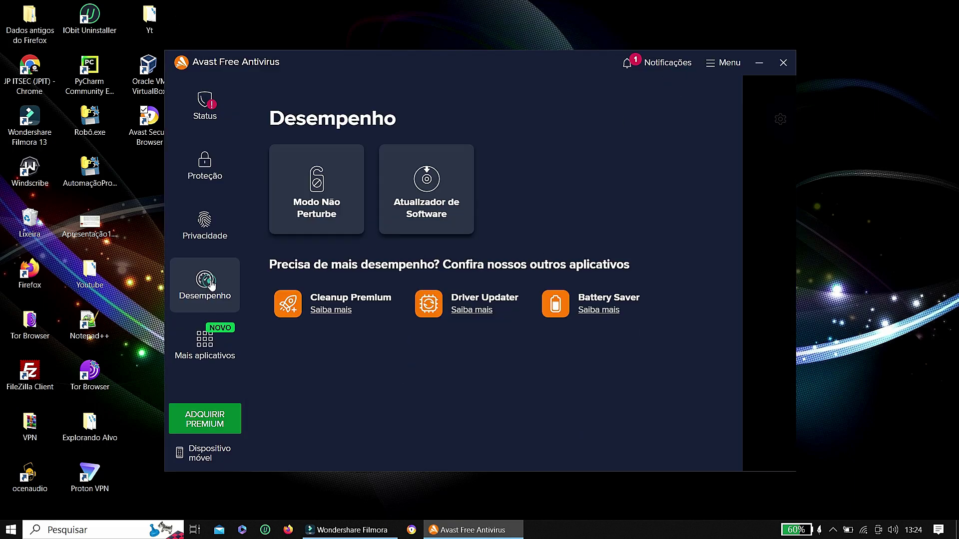
# - Try to turn on automatic updates in Atualizador de Software under Desempenho, and close the upgrade offer
pyautogui.click(439, 180)
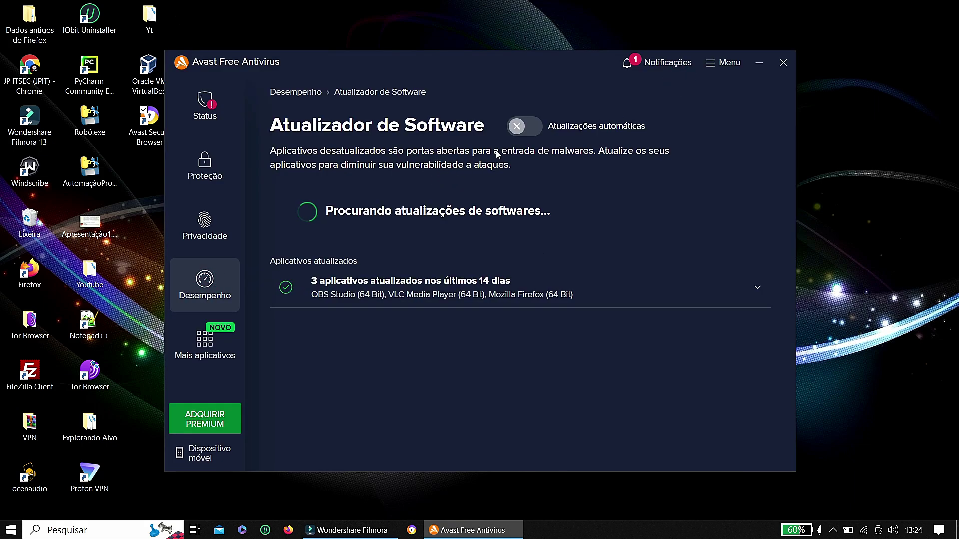
pyautogui.click(536, 129)
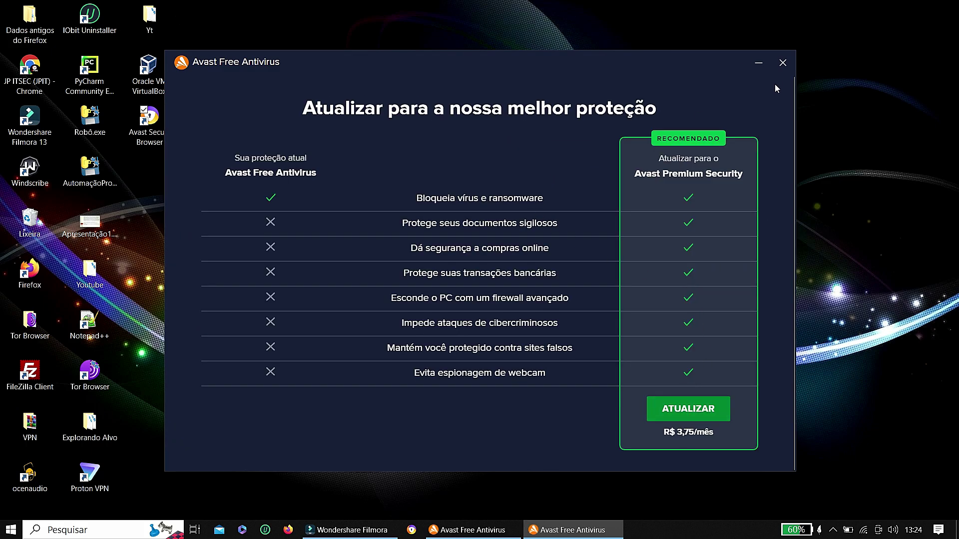
pyautogui.click(783, 62)
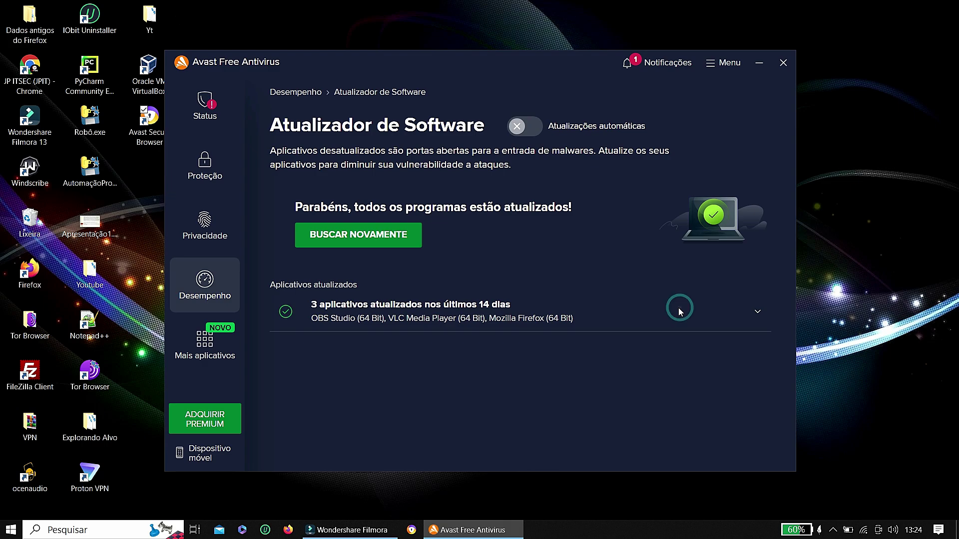
# - View the other Avast products offered under Mais aplicativos, and close the store window
pyautogui.click(222, 282)
pyautogui.click(191, 345)
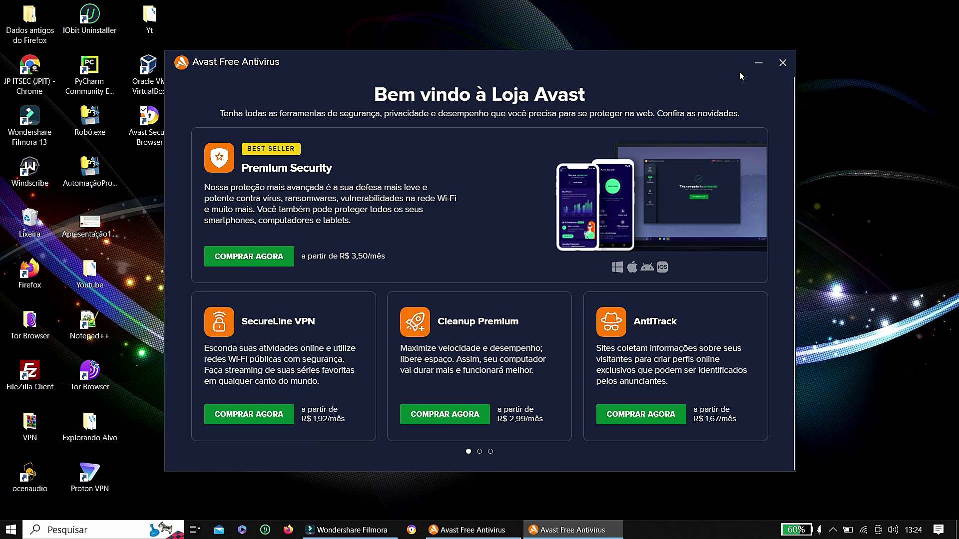
pyautogui.click(782, 63)
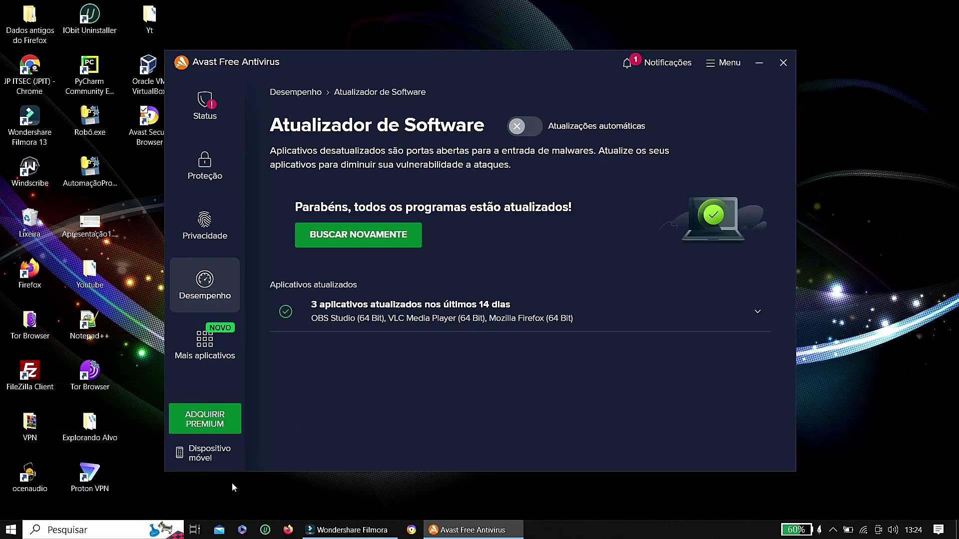
# - View the SMS form for downloading the free Avast mobile app, and close it without sending a message
pyautogui.click(201, 456)
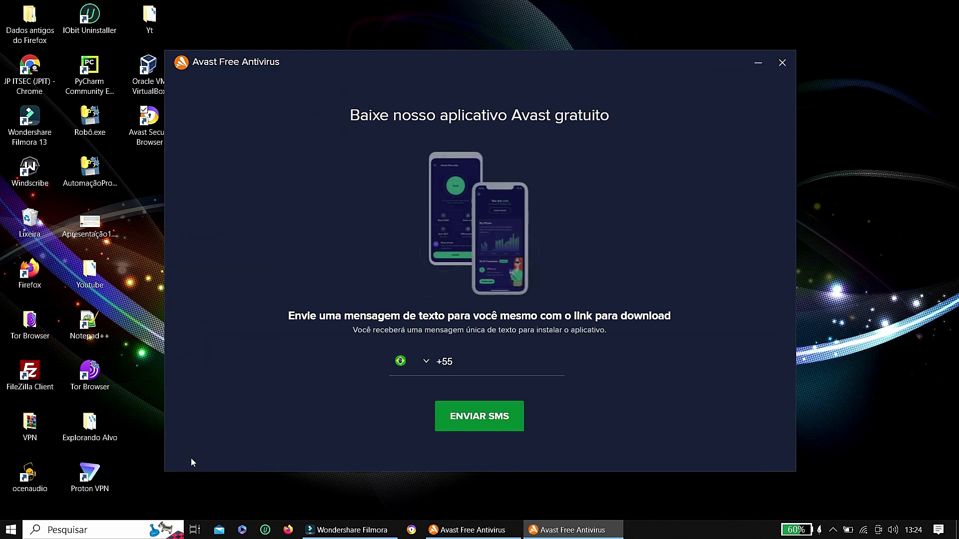
pyautogui.click(481, 359)
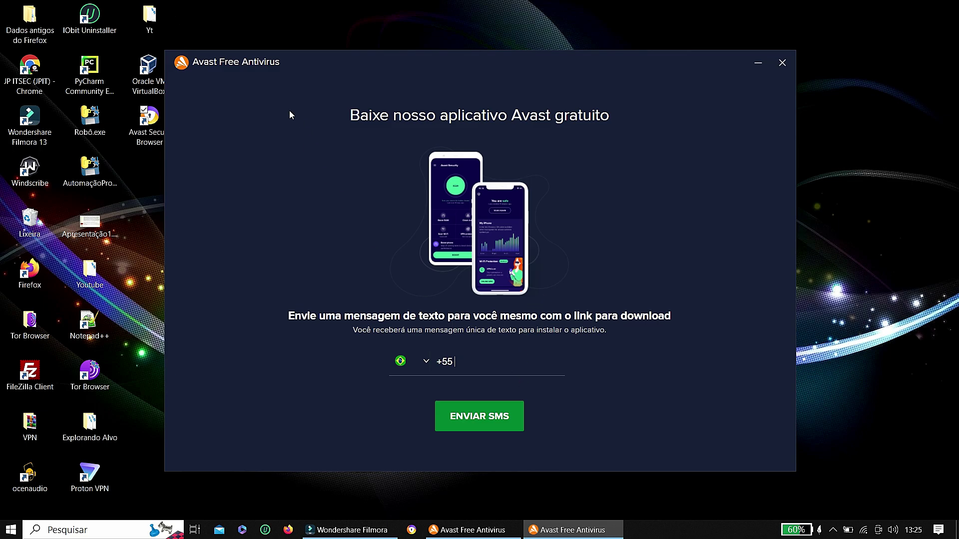
pyautogui.click(782, 62)
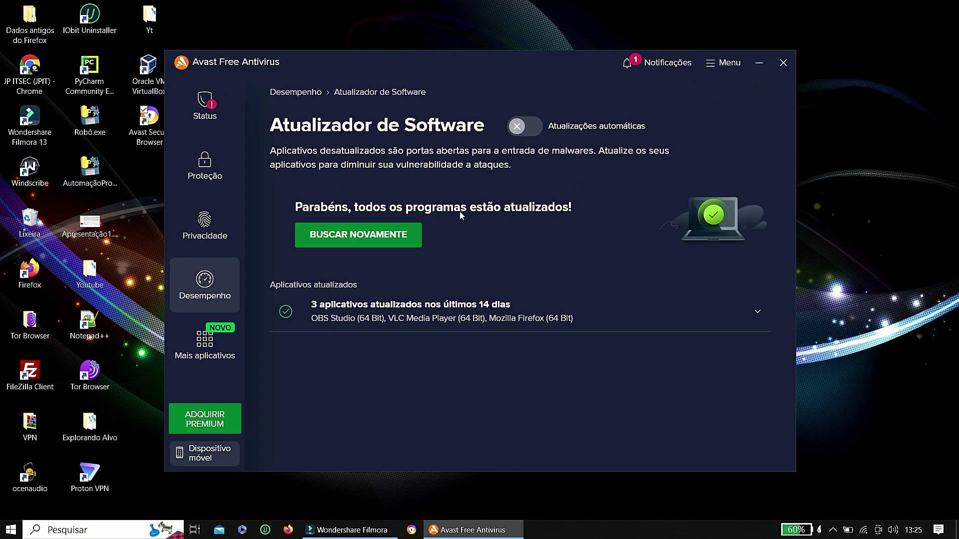